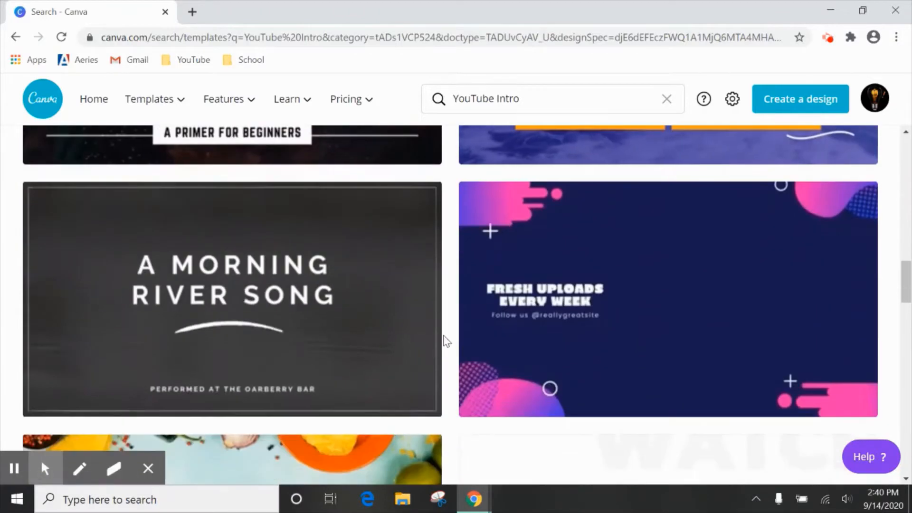
Step: Create a blank YouTube Intro design and apply the "Perfect Paws" template to its page
{"action": "scroll", "coordinate": [444, 340], "scroll_direction": "up", "scroll_amount": 10}
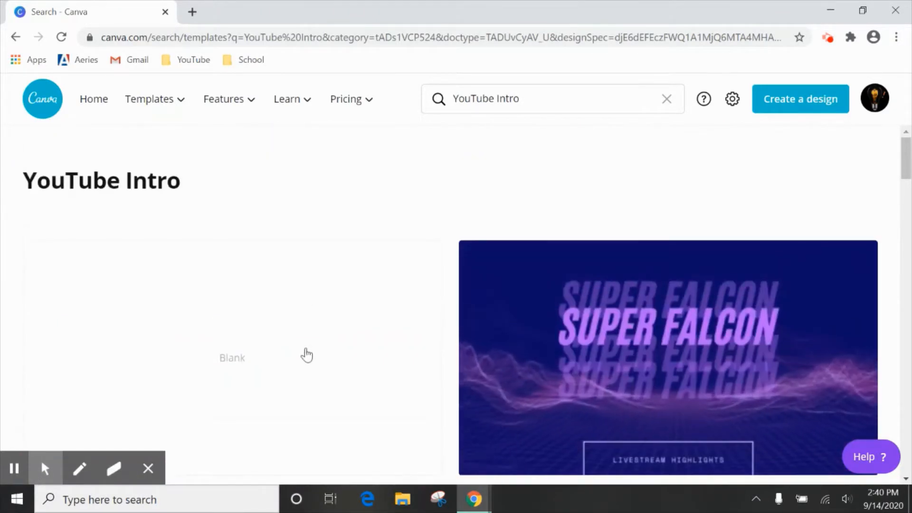
{"action": "left_click", "coordinate": [305, 356]}
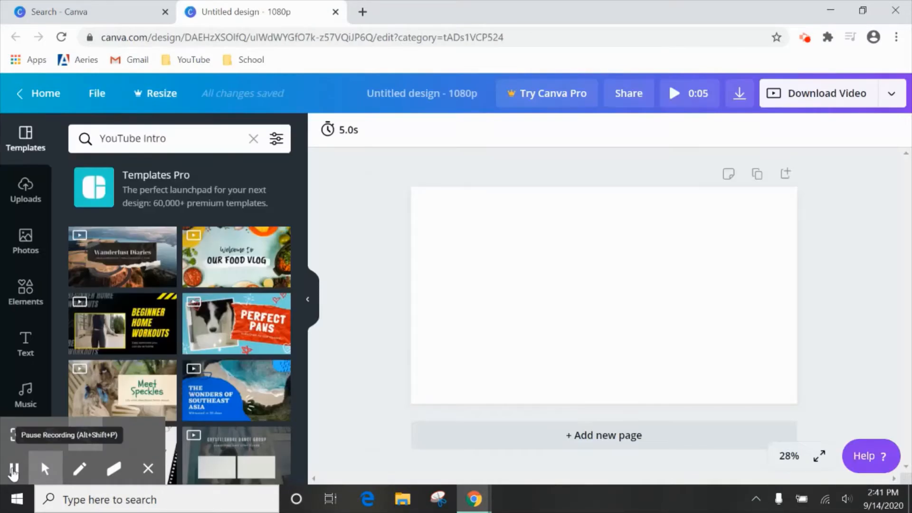
{"action": "scroll", "coordinate": [122, 300], "scroll_direction": "down", "scroll_amount": 2}
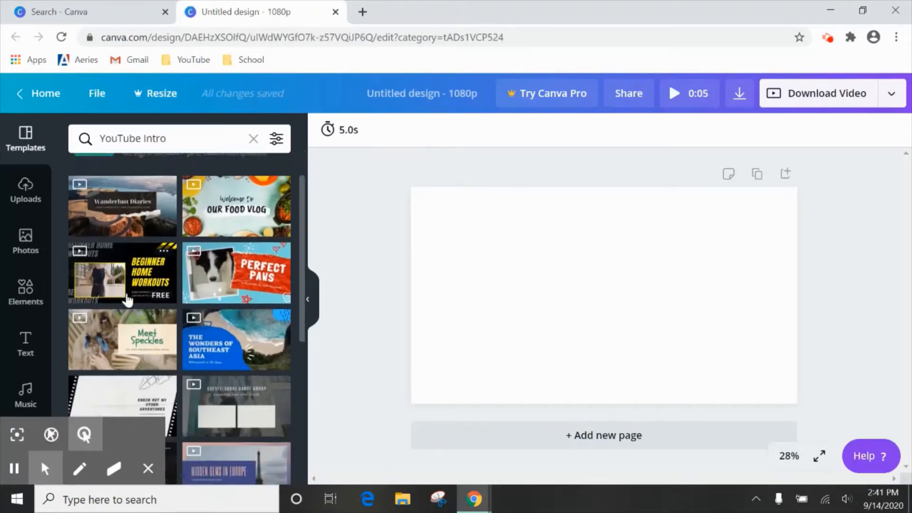
{"action": "scroll", "coordinate": [139, 306], "scroll_direction": "down", "scroll_amount": 2}
{"action": "scroll", "coordinate": [114, 276], "scroll_direction": "up", "scroll_amount": 5}
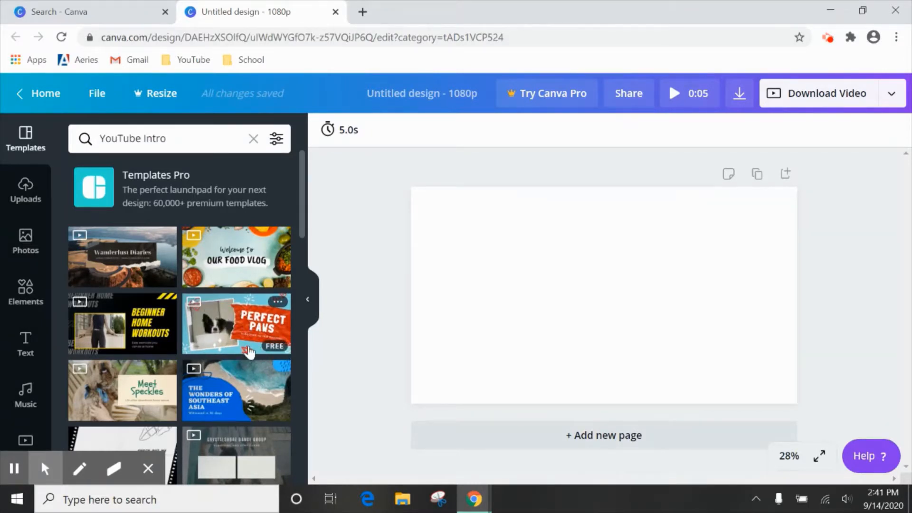
{"action": "left_click_drag", "start_coordinate": [240, 322], "coordinate": [520, 238]}
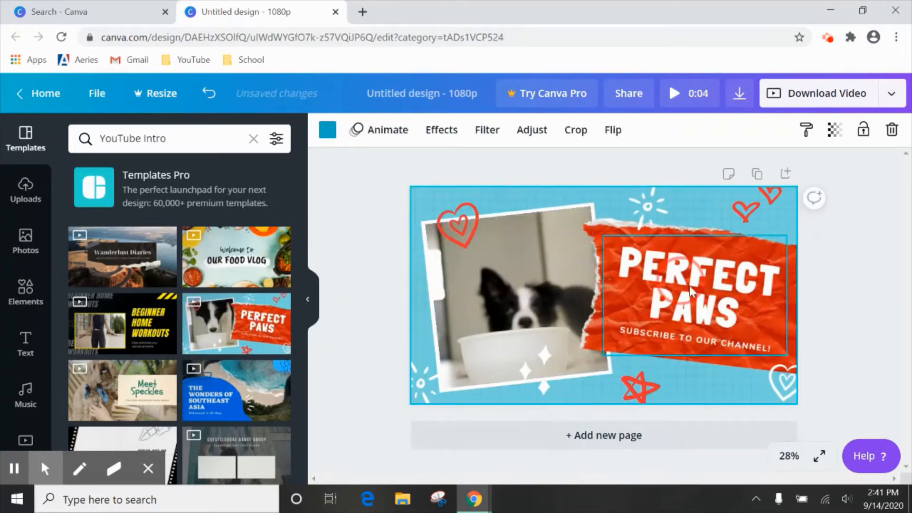
Step: Replace the "PERFECT PAWS" heading with "DOG VIDEOS"
{"action": "left_click", "coordinate": [730, 313]}
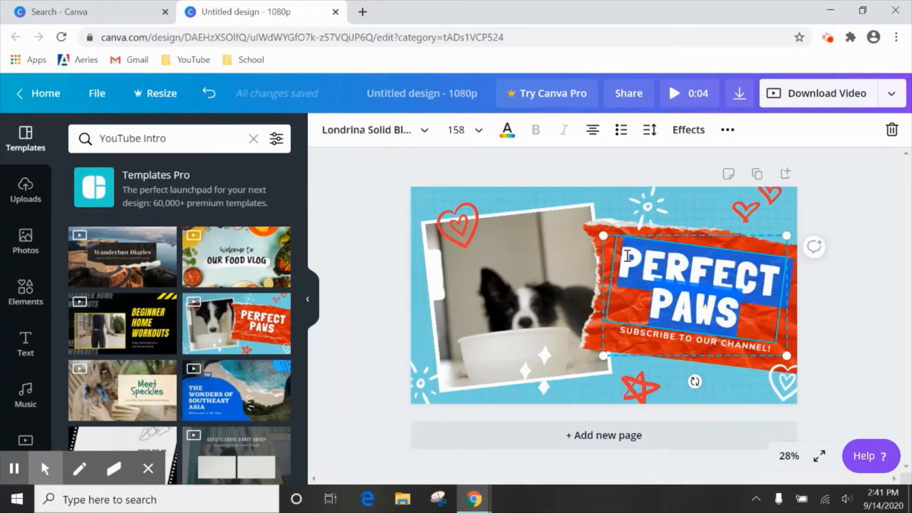
{"action": "type", "text": "DOG"}
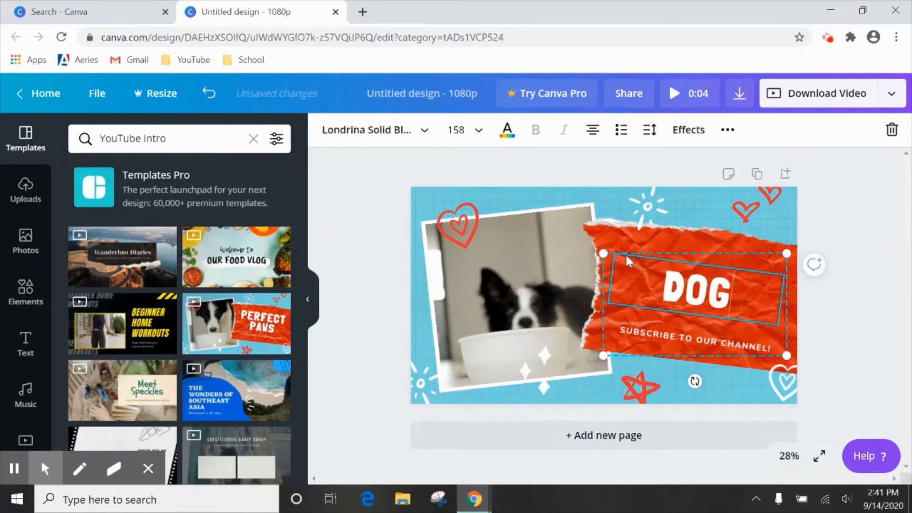
{"action": "type", "text": " VIDEOS"}
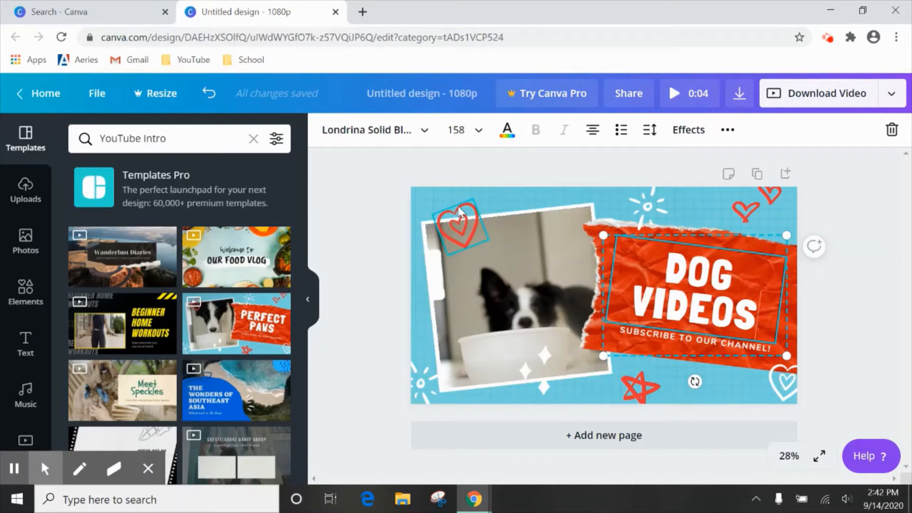
Step: Move the large red heart along the photo's top edge, the red star onto its lower-right corner, and the white heart beneath the red paper
{"action": "left_click_drag", "start_coordinate": [459, 218], "coordinate": [503, 200]}
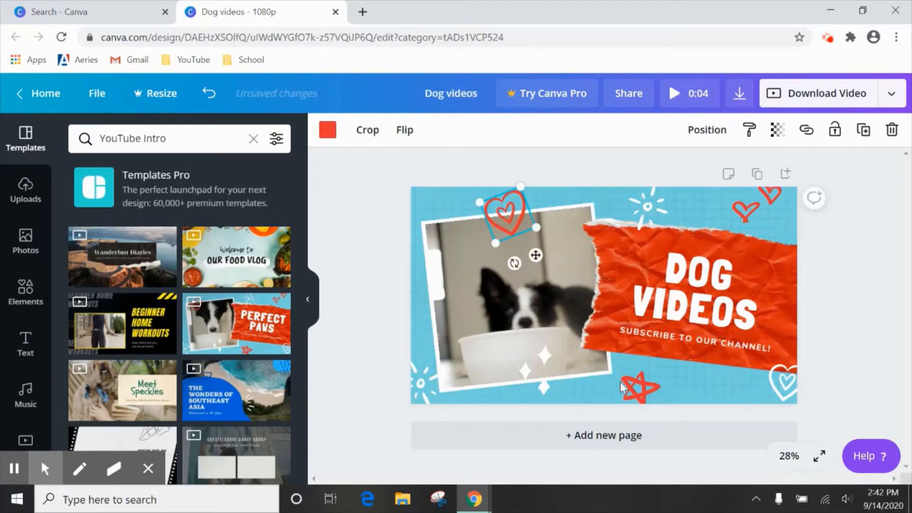
{"action": "left_click_drag", "start_coordinate": [641, 398], "coordinate": [579, 393]}
{"action": "left_click_drag", "start_coordinate": [781, 377], "coordinate": [667, 383]}
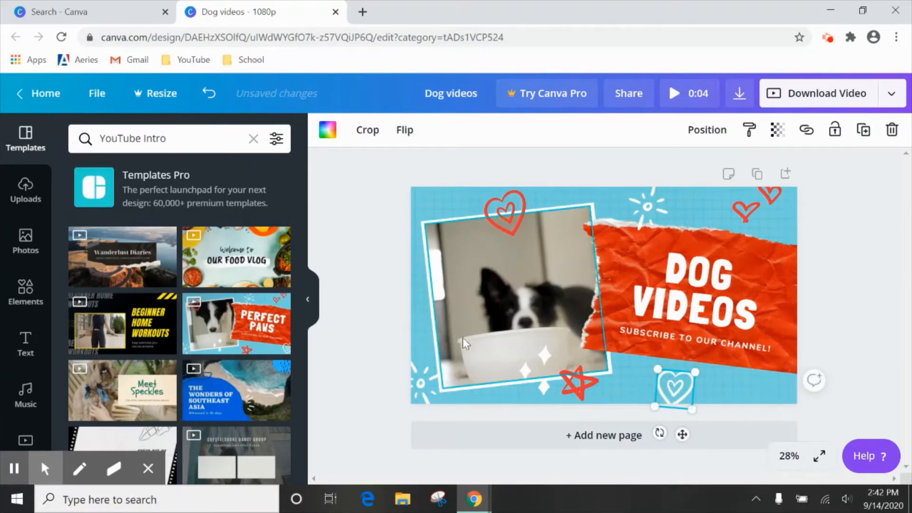
Step: Look through the available elements and preview the video intro, returning to the editor
{"action": "left_click", "coordinate": [21, 296]}
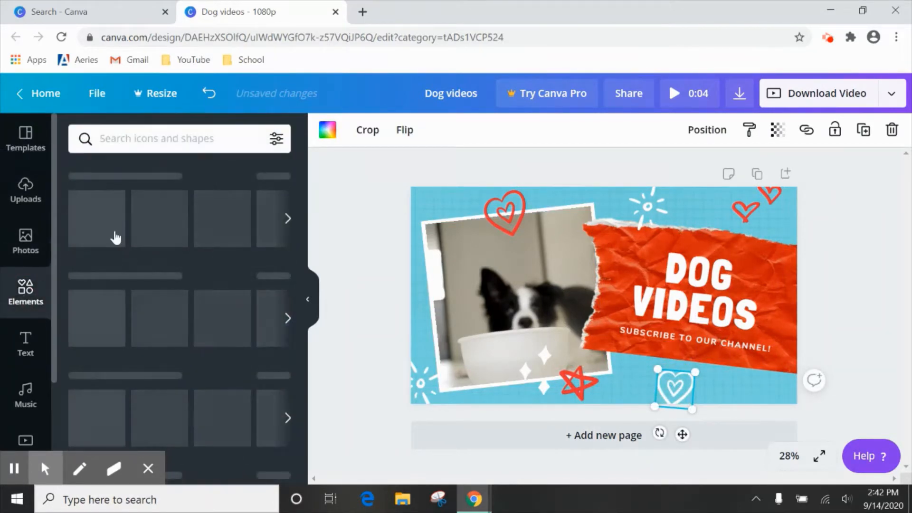
{"action": "scroll", "coordinate": [138, 218], "scroll_direction": "down", "scroll_amount": 7}
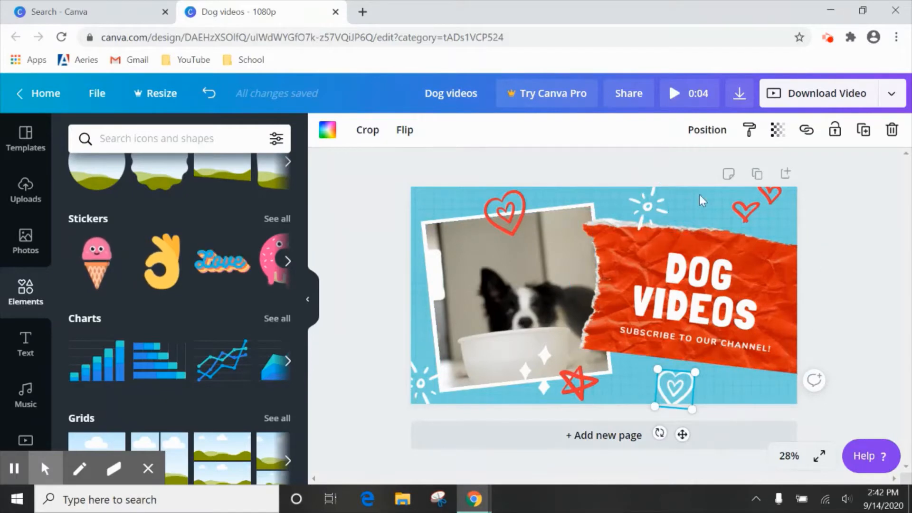
{"action": "left_click", "coordinate": [694, 95]}
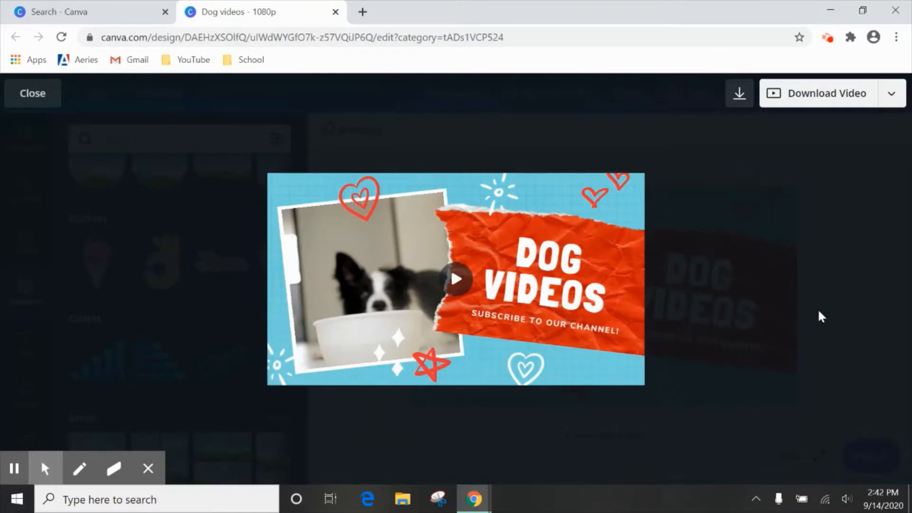
{"action": "left_click", "coordinate": [847, 268]}
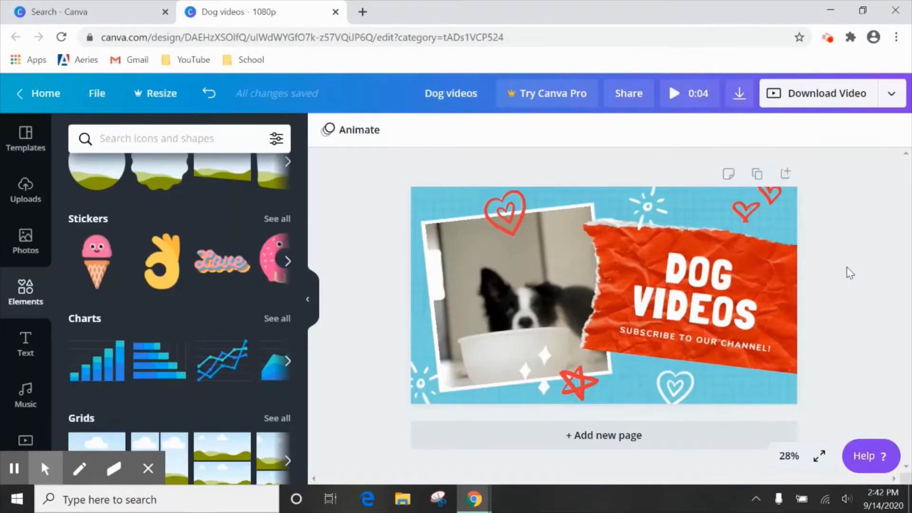
Step: Download the dog videos intro as an MP4 Video file
{"action": "left_click", "coordinate": [889, 98]}
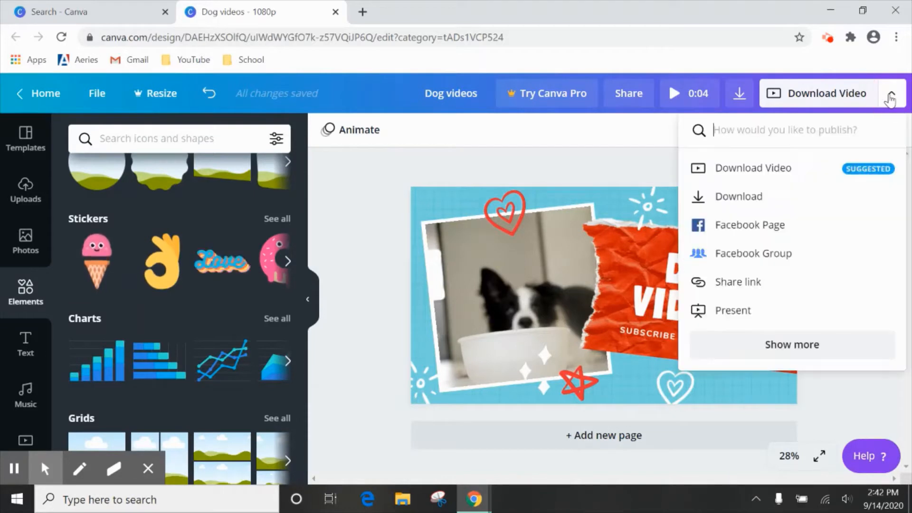
{"action": "left_click", "coordinate": [762, 208]}
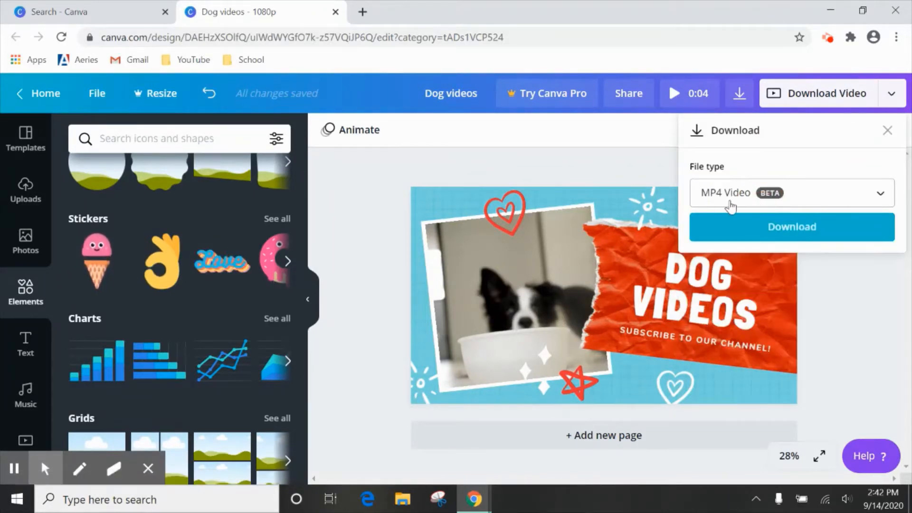
{"action": "left_click", "coordinate": [811, 240]}
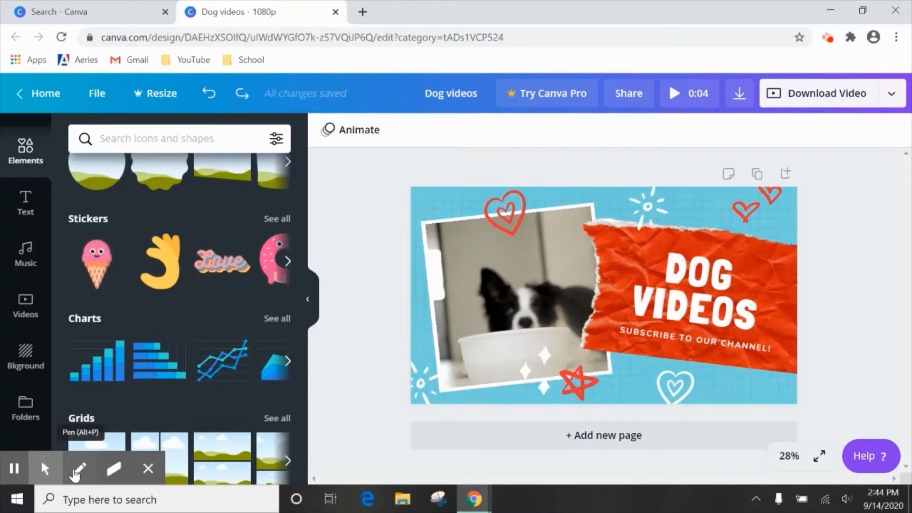
Step: Add a new page to the design and delete the original dog videos page
{"action": "left_click", "coordinate": [625, 436]}
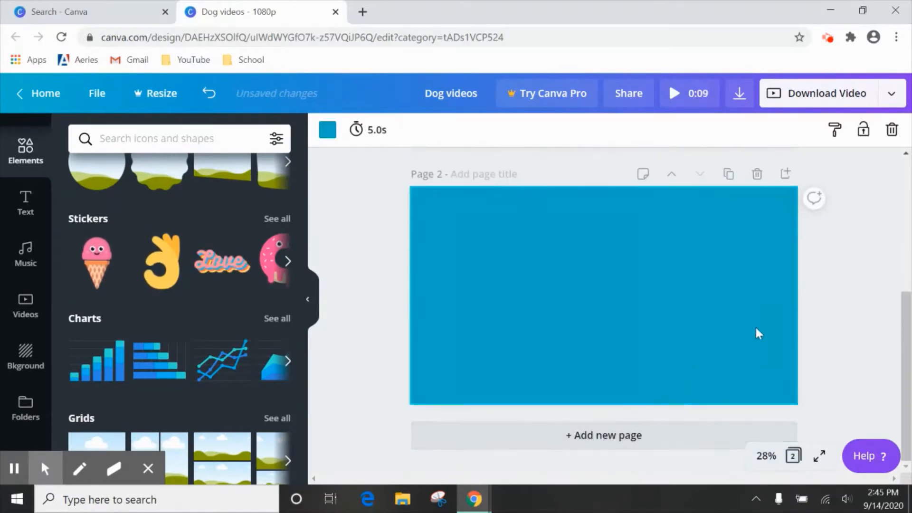
{"action": "scroll", "coordinate": [843, 340], "scroll_direction": "up", "scroll_amount": 5}
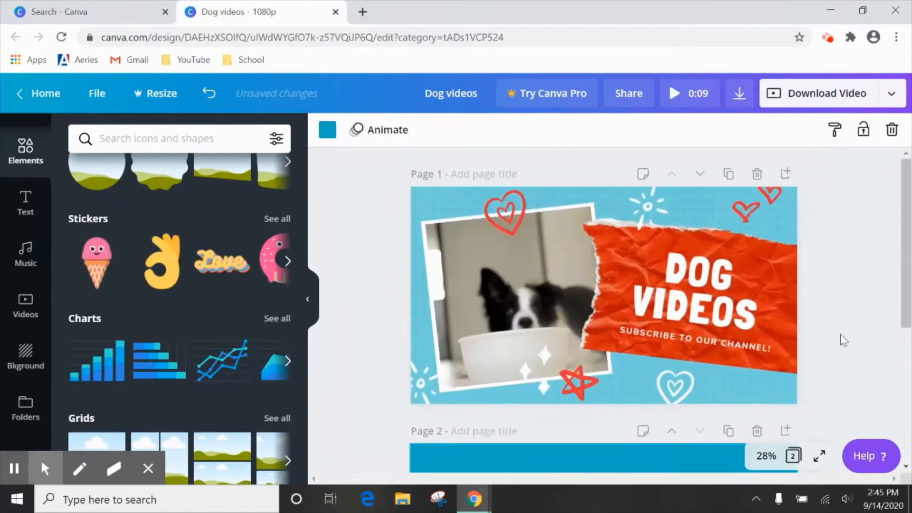
{"action": "left_click", "coordinate": [757, 176]}
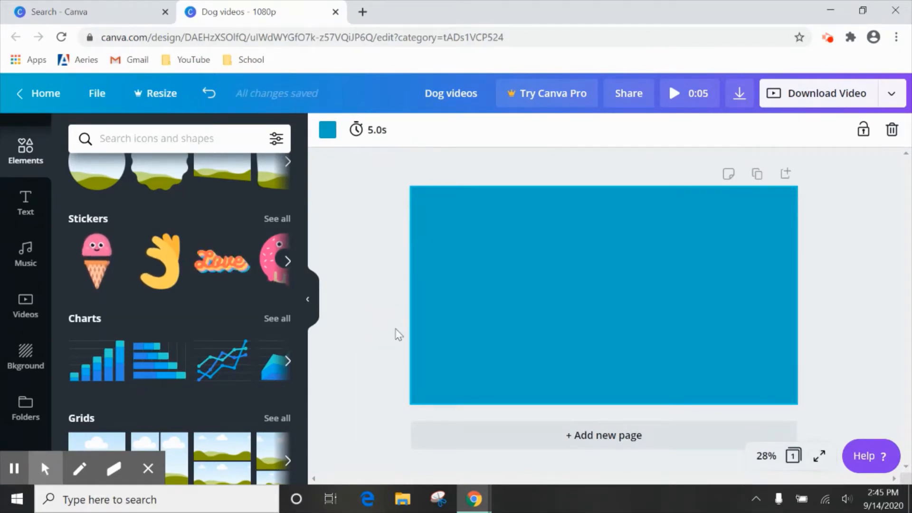
Step: Apply the free dark-blue watercolour-style image as the background of the remaining page
{"action": "left_click", "coordinate": [26, 363]}
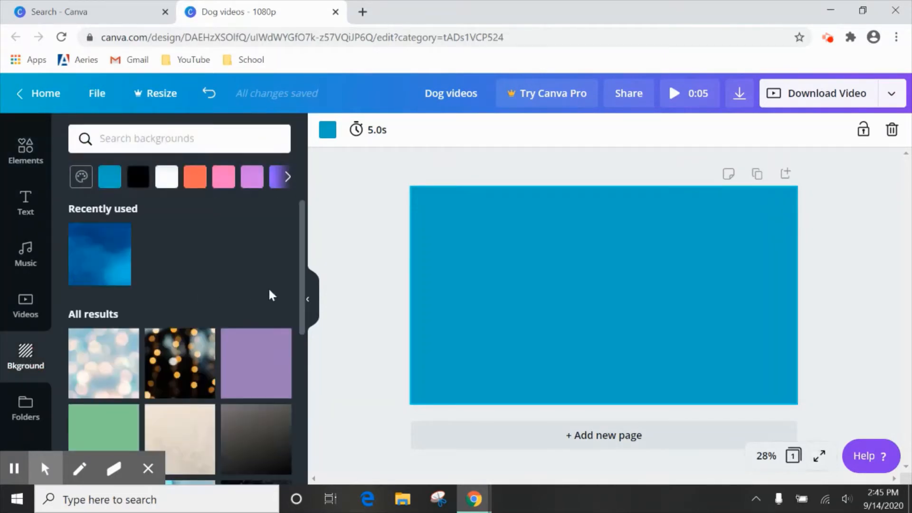
{"action": "scroll", "coordinate": [256, 299], "scroll_direction": "down", "scroll_amount": 6}
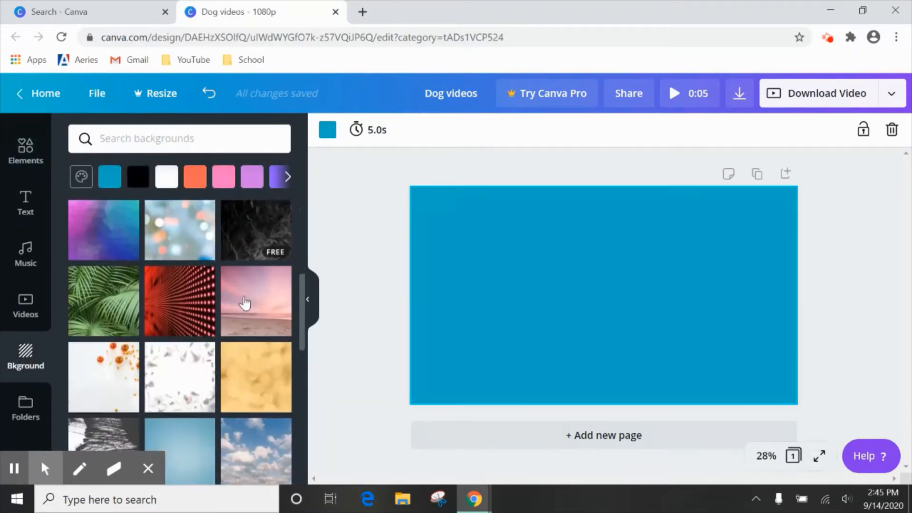
{"action": "scroll", "coordinate": [245, 303], "scroll_direction": "down", "scroll_amount": 5}
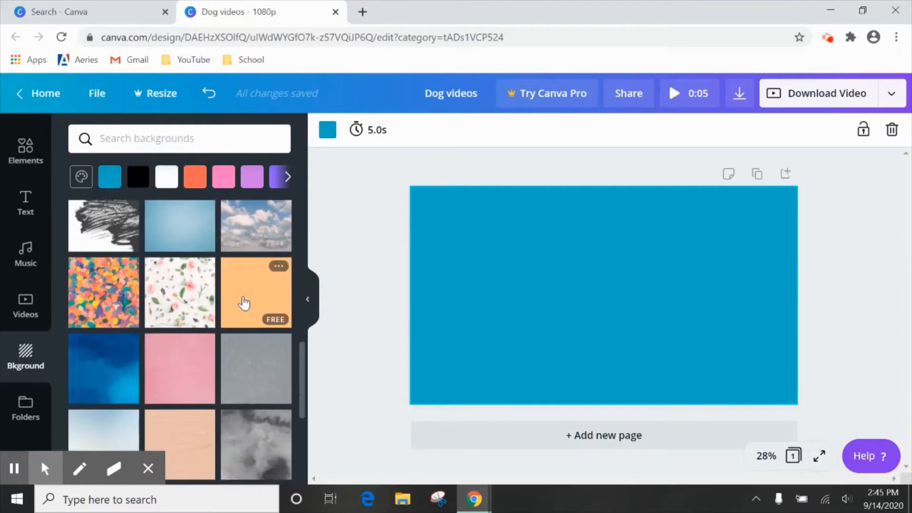
{"action": "scroll", "coordinate": [243, 302], "scroll_direction": "down", "scroll_amount": 3}
{"action": "scroll", "coordinate": [190, 322], "scroll_direction": "up", "scroll_amount": 2}
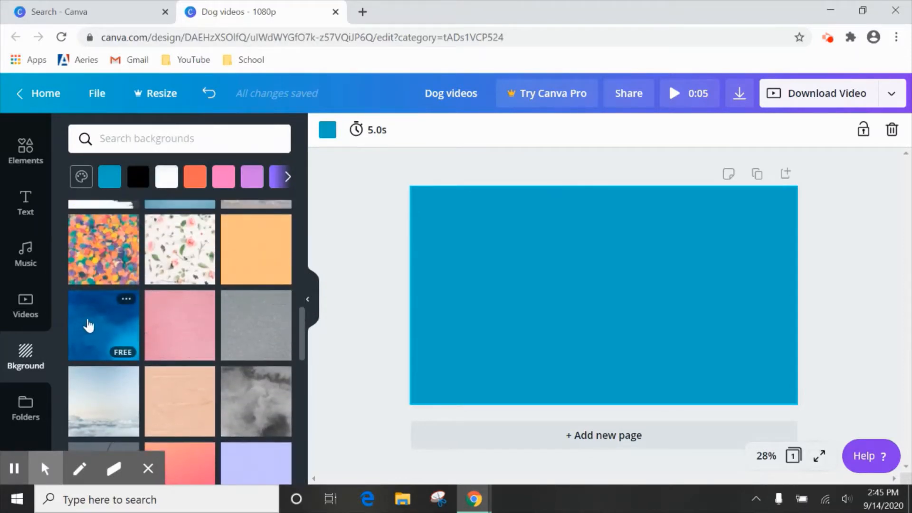
{"action": "left_click_drag", "start_coordinate": [105, 338], "coordinate": [590, 266]}
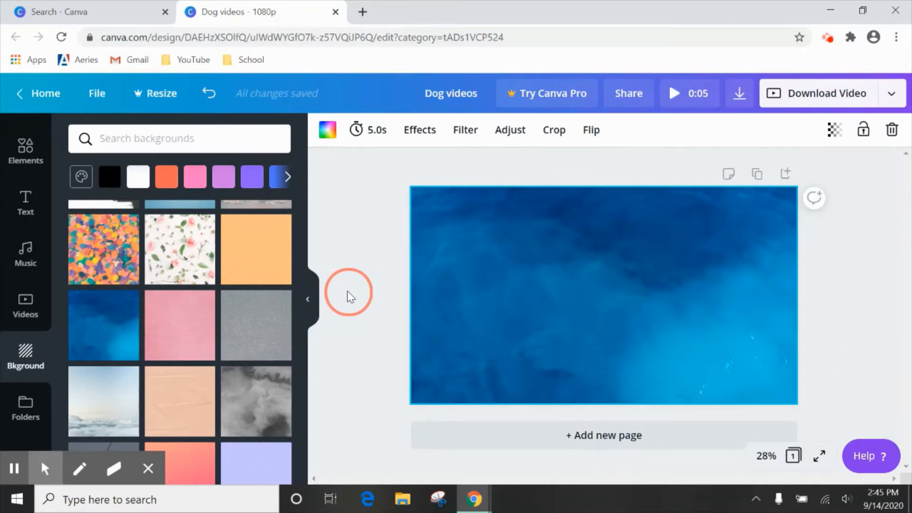
Step: Place the gold animated "love" heart sticker on the left half of the blue page
{"action": "scroll", "coordinate": [29, 297], "scroll_direction": "up", "scroll_amount": 3}
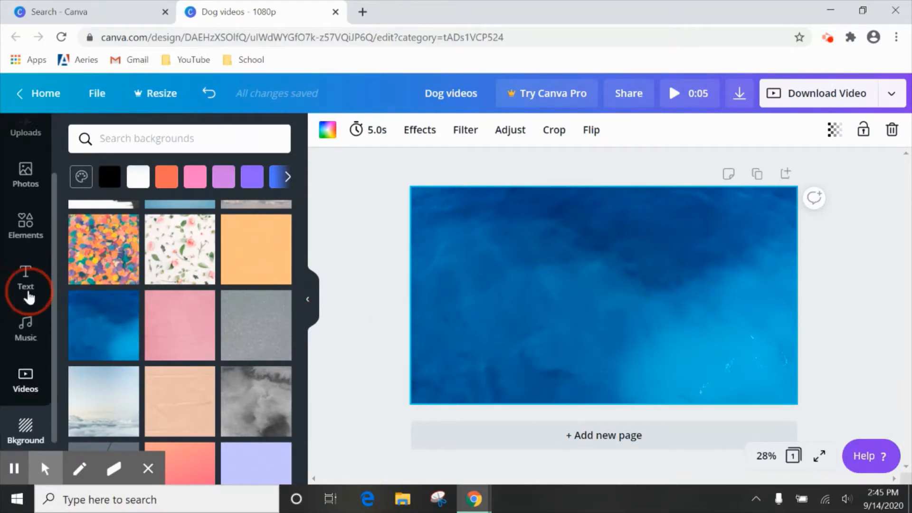
{"action": "left_click", "coordinate": [26, 292]}
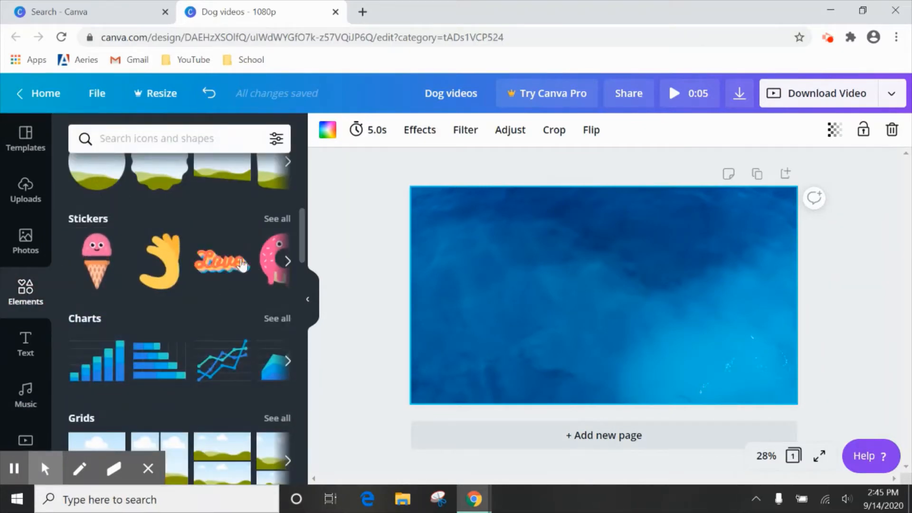
{"action": "left_click", "coordinate": [288, 262]}
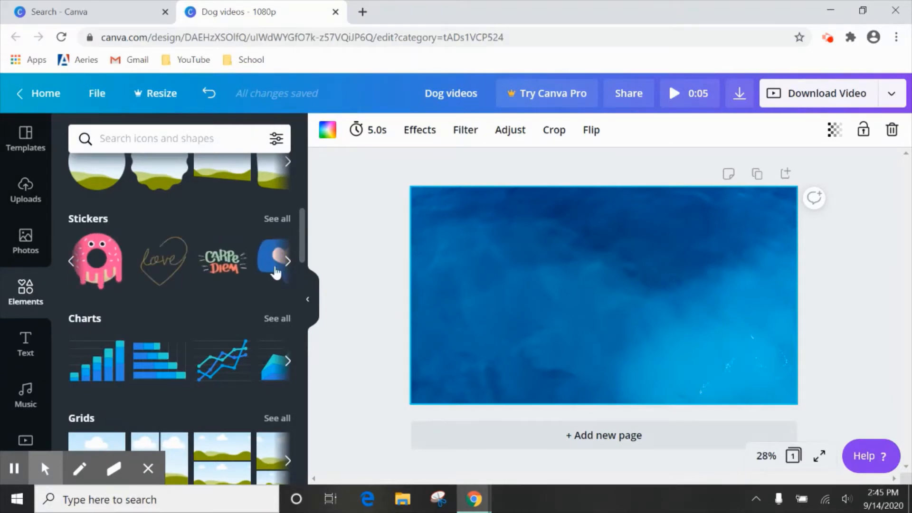
{"action": "left_click_drag", "start_coordinate": [165, 266], "coordinate": [208, 300]}
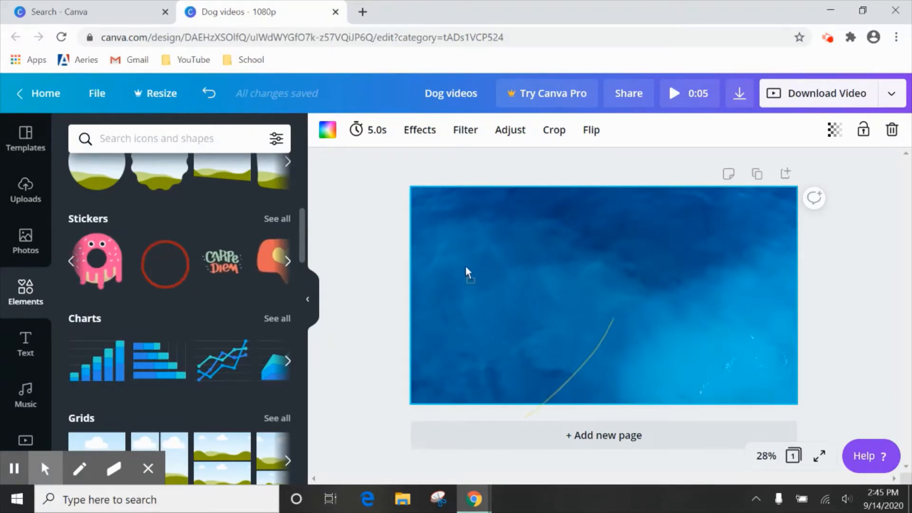
{"action": "left_click_drag", "start_coordinate": [465, 272], "coordinate": [468, 252]}
{"action": "left_click", "coordinate": [501, 270]}
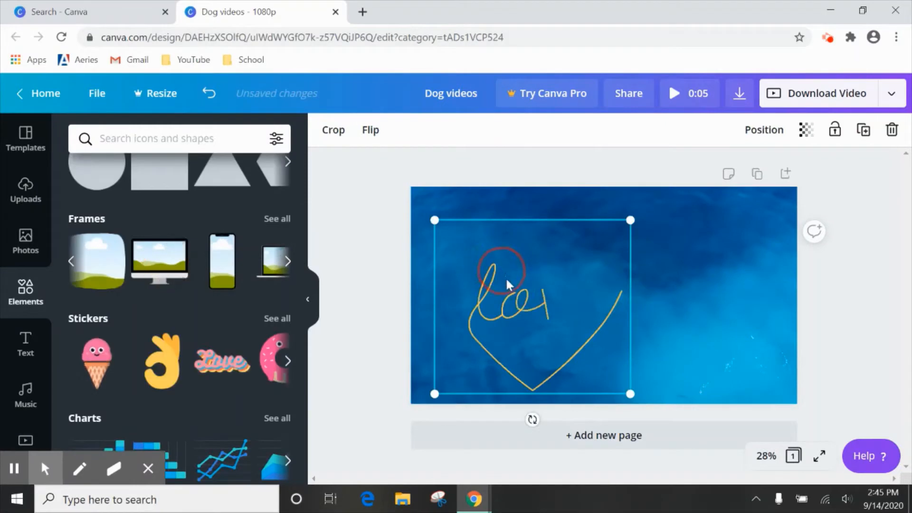
Step: Search the stickers for "Stickers b" and place the free dotted letter B sticker on the upper-right part of the blue page
{"action": "left_click", "coordinate": [275, 318]}
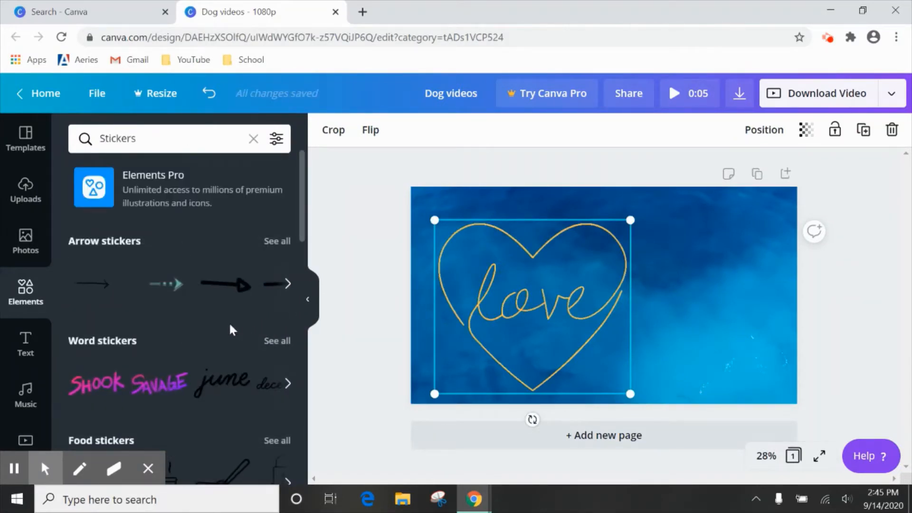
{"action": "scroll", "coordinate": [174, 285], "scroll_direction": "down", "scroll_amount": 6}
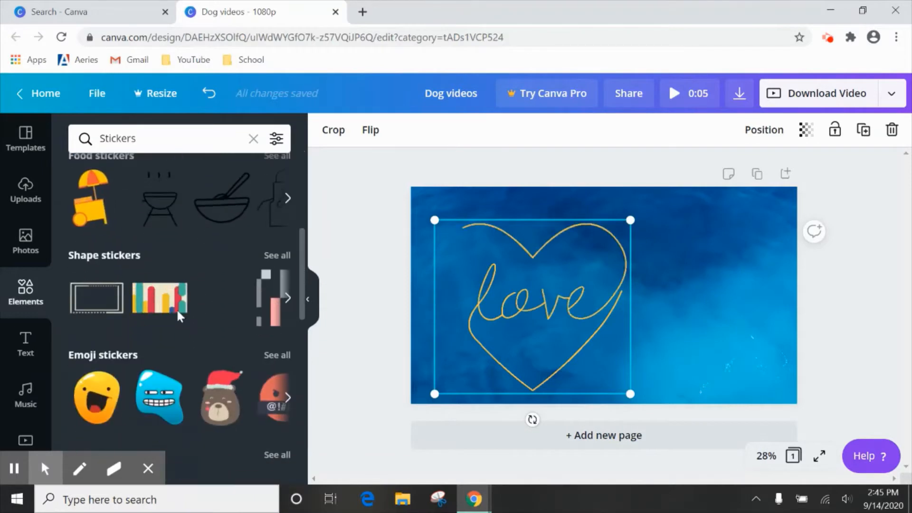
{"action": "scroll", "coordinate": [178, 313], "scroll_direction": "up", "scroll_amount": 6}
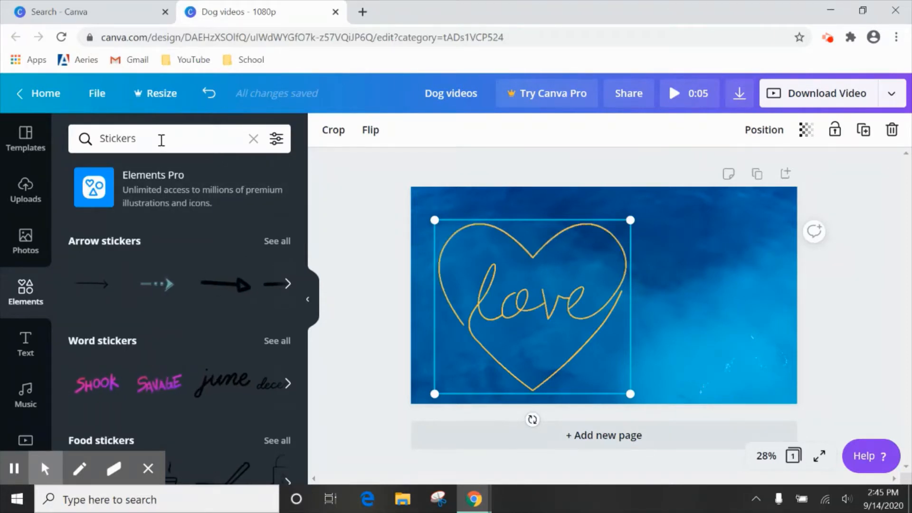
{"action": "left_click", "coordinate": [162, 140]}
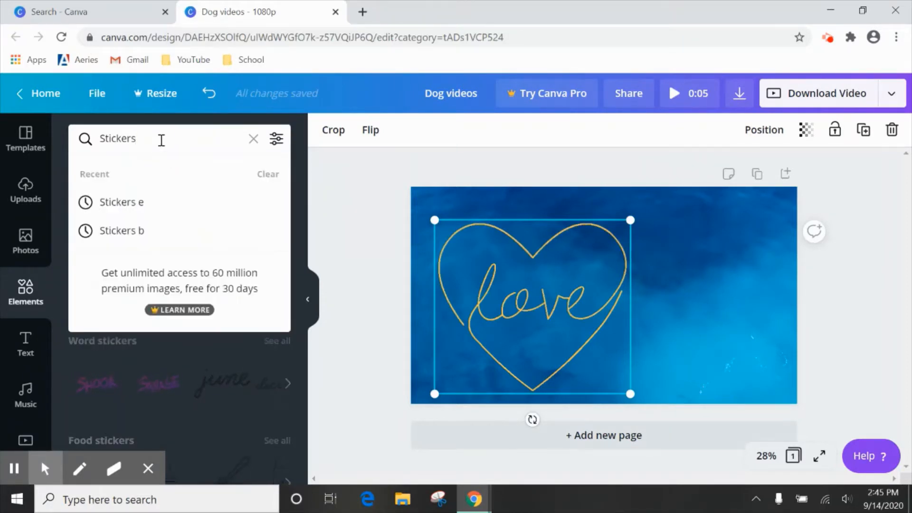
{"action": "type", "text": "b"}
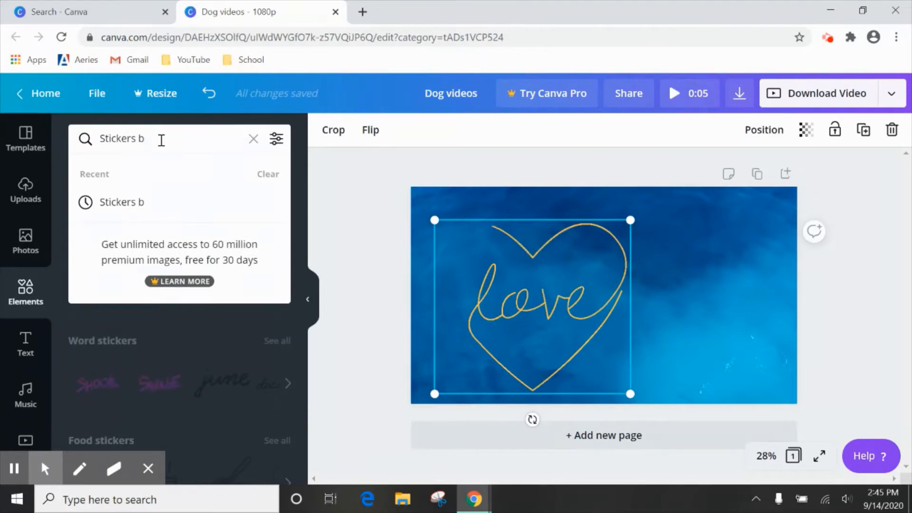
{"action": "key", "text": "Return"}
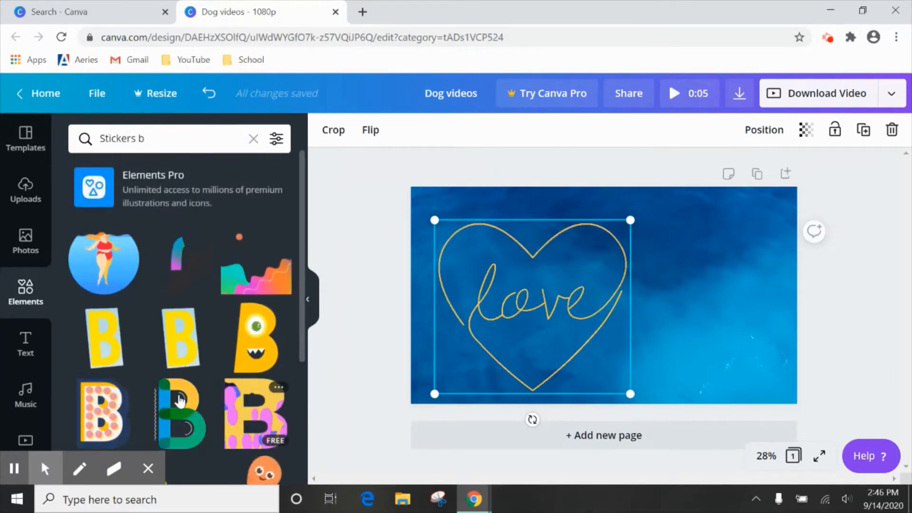
{"action": "scroll", "coordinate": [179, 402], "scroll_direction": "down", "scroll_amount": 2}
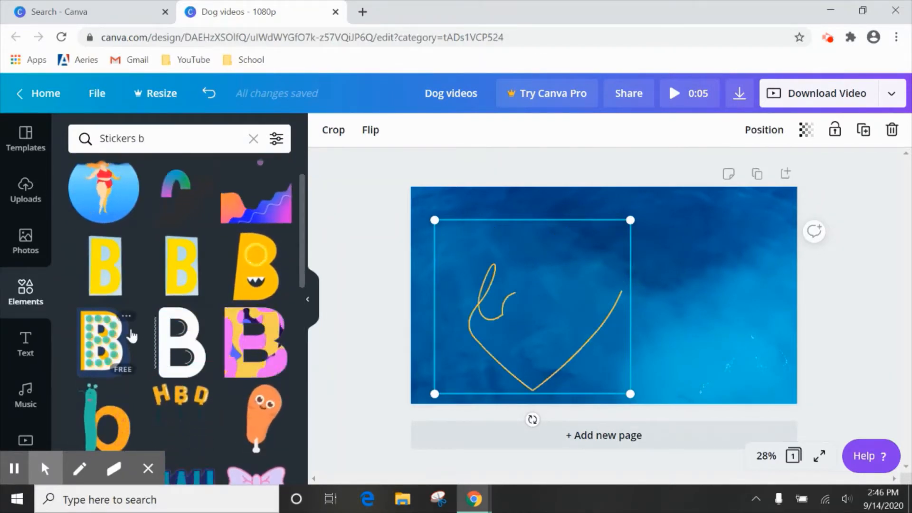
{"action": "left_click_drag", "start_coordinate": [132, 335], "coordinate": [690, 240]}
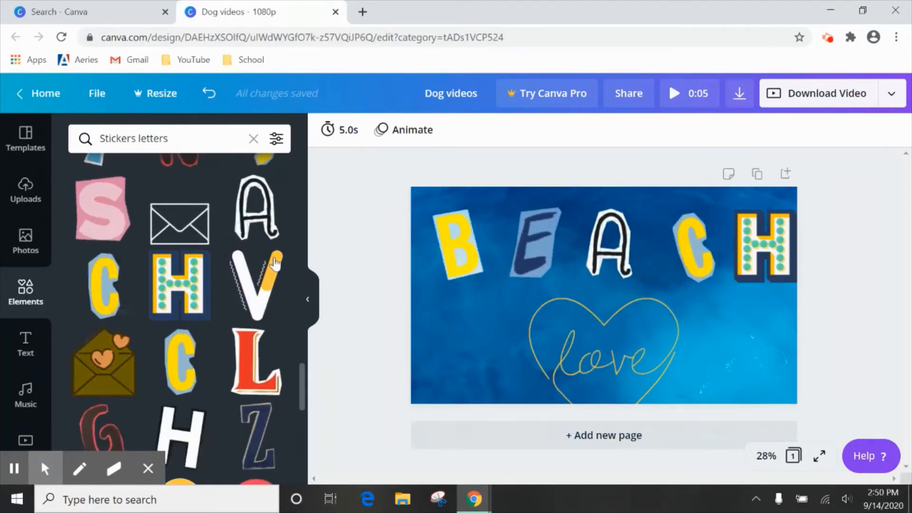
Step: Look through the letter stickers and preview the BEACH intro page
{"action": "scroll", "coordinate": [275, 261], "scroll_direction": "down", "scroll_amount": 5}
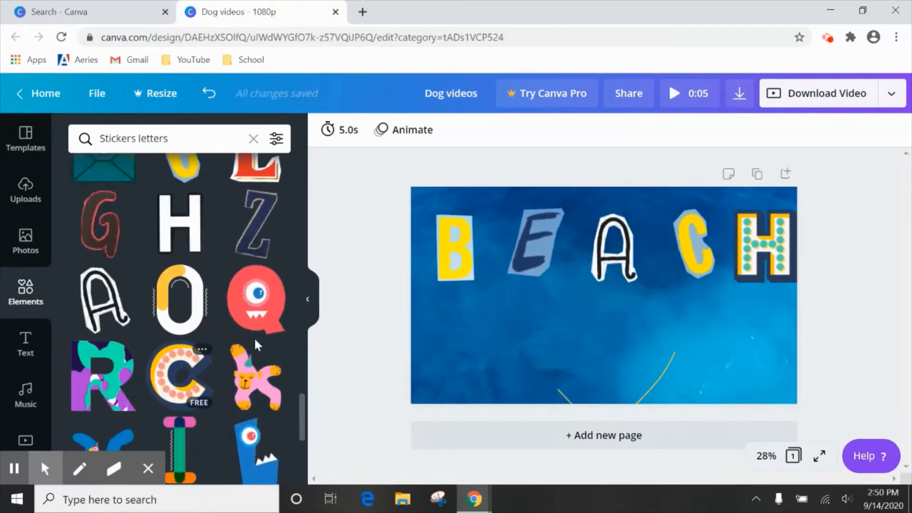
{"action": "scroll", "coordinate": [255, 337], "scroll_direction": "up", "scroll_amount": 5}
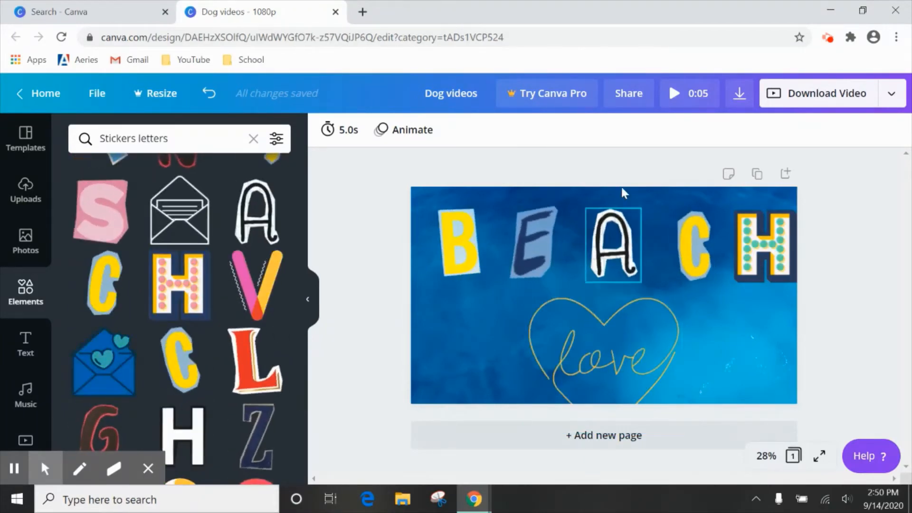
{"action": "left_click", "coordinate": [686, 93]}
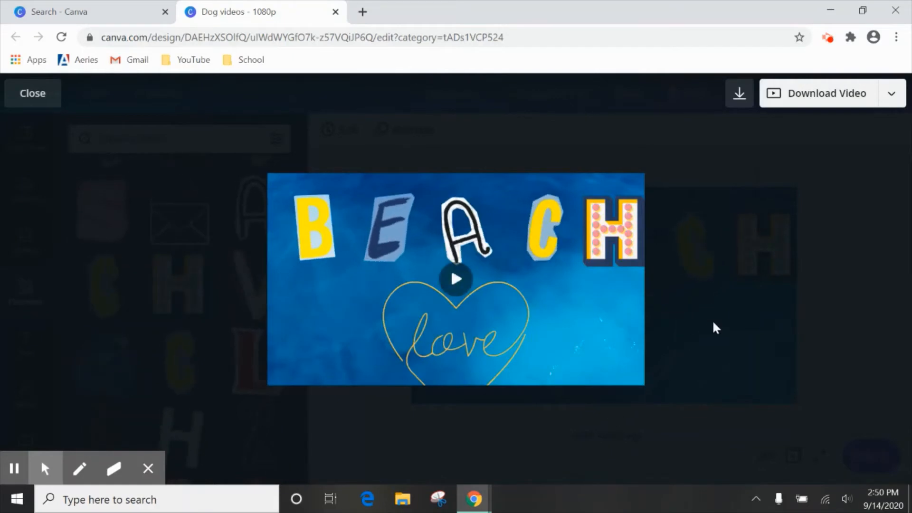
{"action": "left_click", "coordinate": [826, 333]}
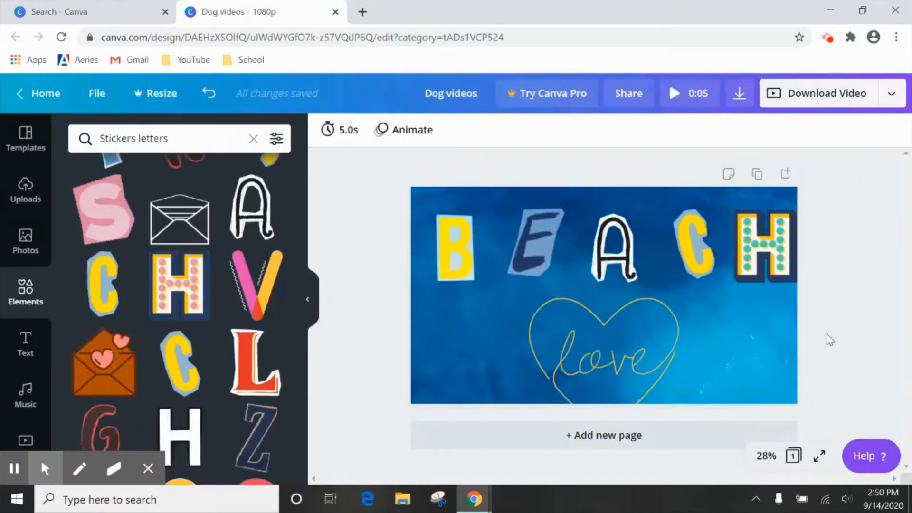
Step: Apply the Pan animation to the BEACH page and preview the result
{"action": "left_click", "coordinate": [407, 136]}
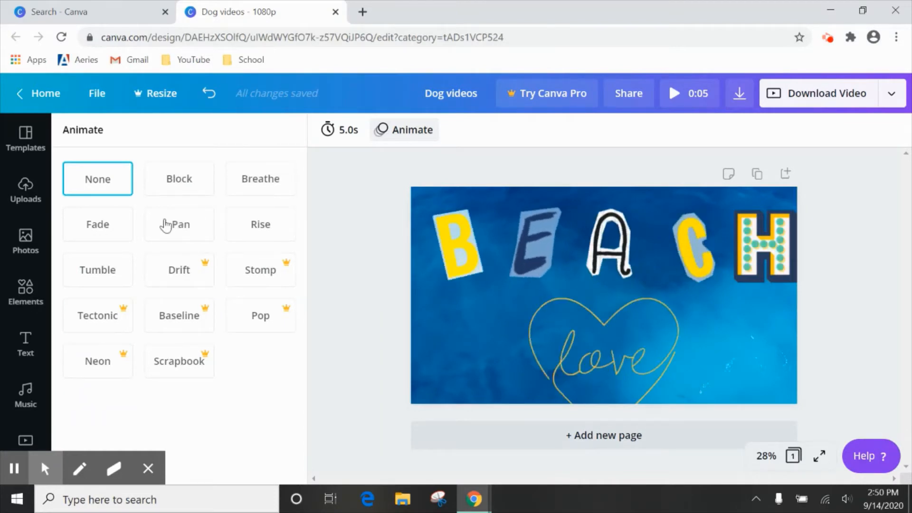
{"action": "left_click", "coordinate": [176, 231]}
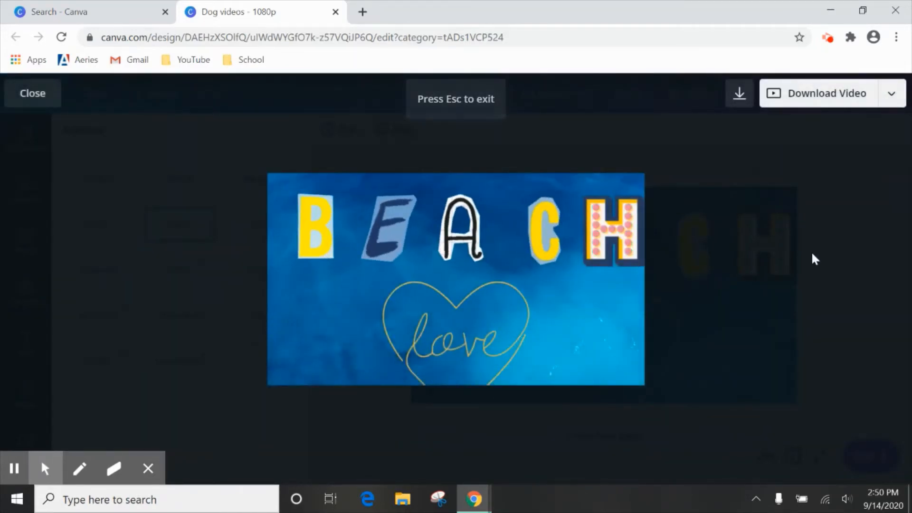
{"action": "left_click", "coordinate": [820, 286]}
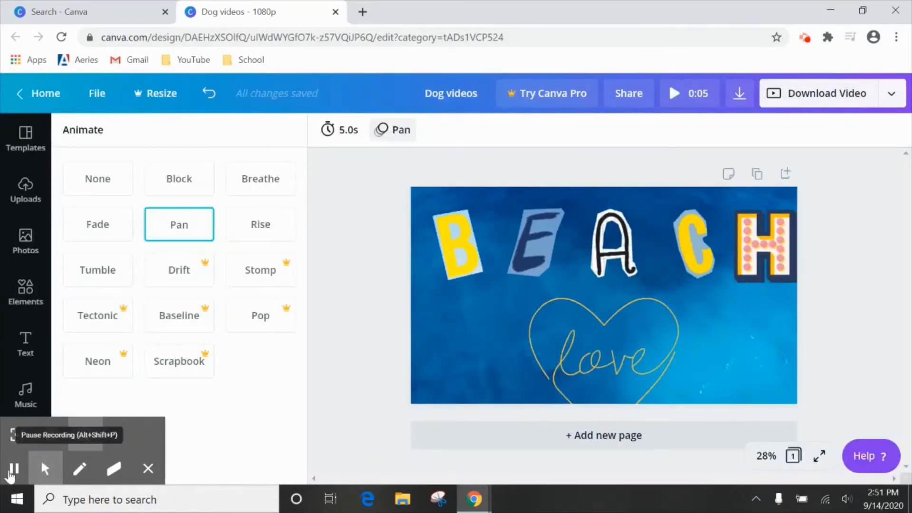
Step: Add a blank second page after the BEACH page and make it the active page
{"action": "left_click", "coordinate": [591, 442]}
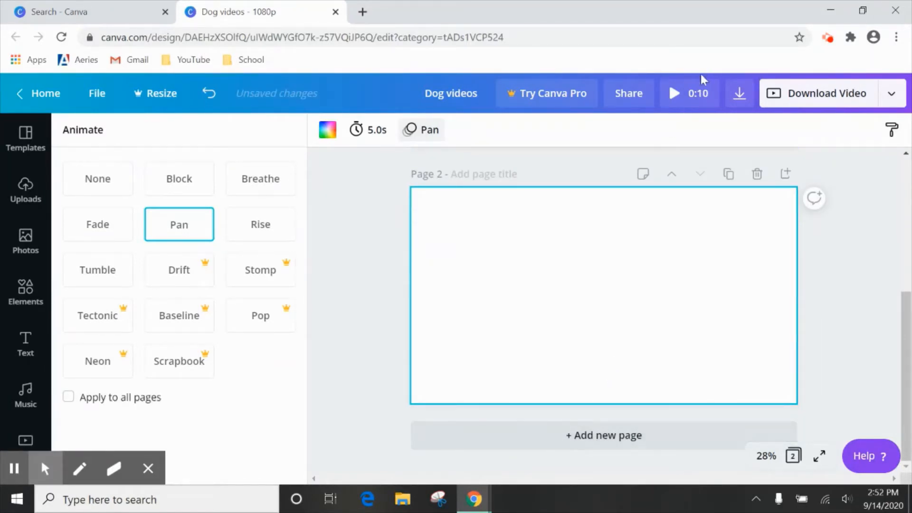
{"action": "scroll", "coordinate": [608, 331], "scroll_direction": "up", "scroll_amount": 5}
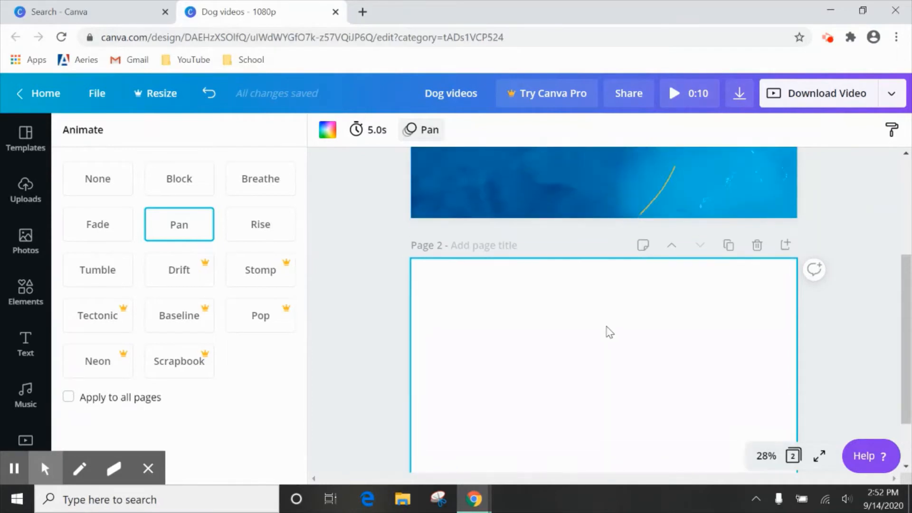
{"action": "left_click", "coordinate": [465, 325]}
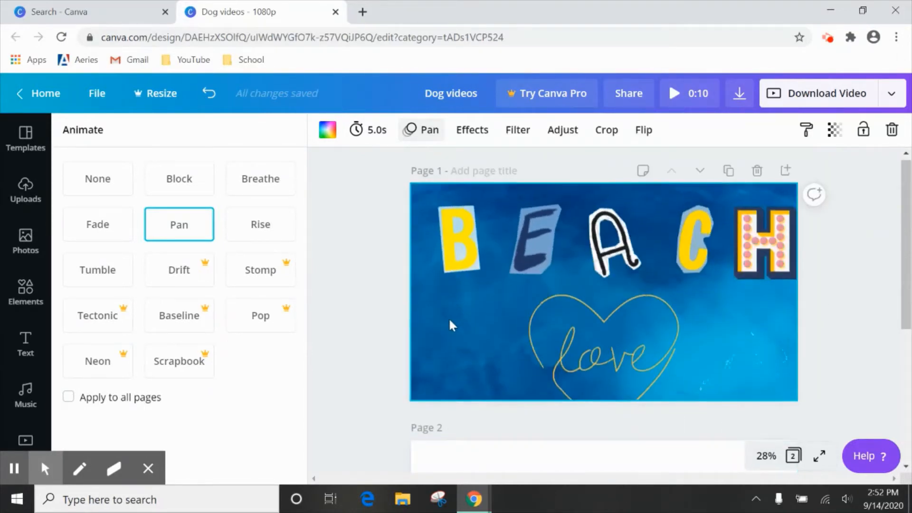
{"action": "scroll", "coordinate": [449, 321], "scroll_direction": "down", "scroll_amount": 5}
{"action": "left_click", "coordinate": [532, 286]}
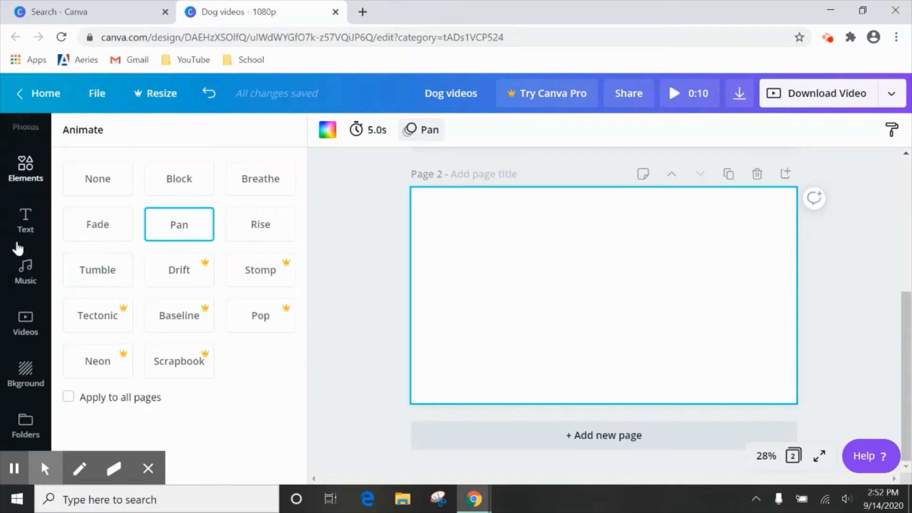
Step: Place the free 0:28 video from the Beach video category on the blank second page
{"action": "left_click", "coordinate": [26, 302]}
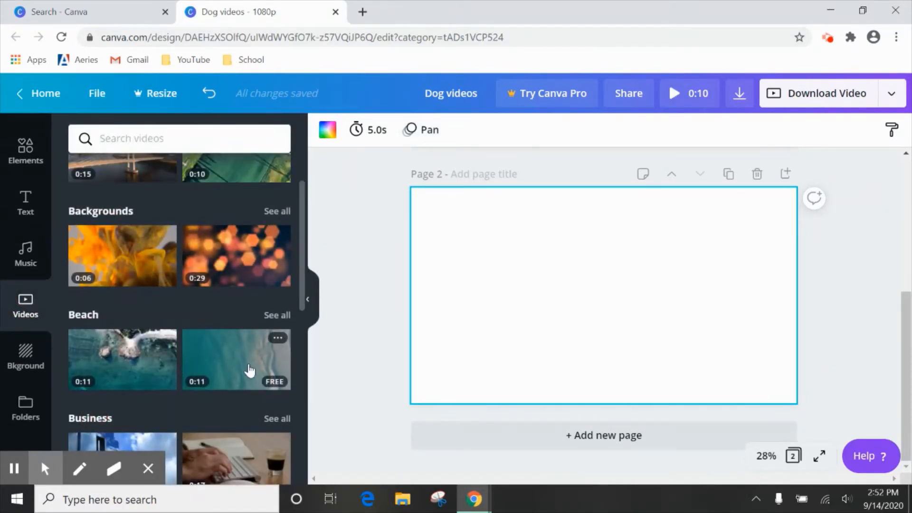
{"action": "left_click", "coordinate": [280, 315]}
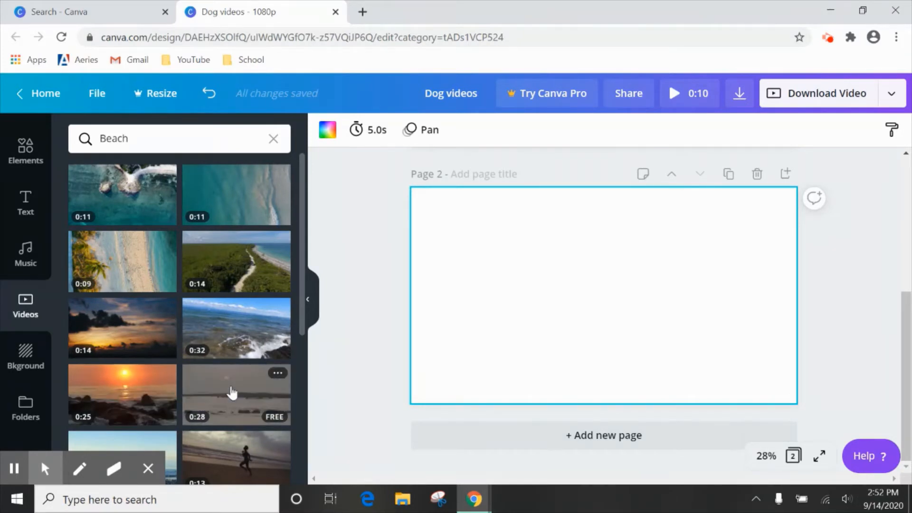
{"action": "left_click_drag", "start_coordinate": [231, 393], "coordinate": [520, 233]}
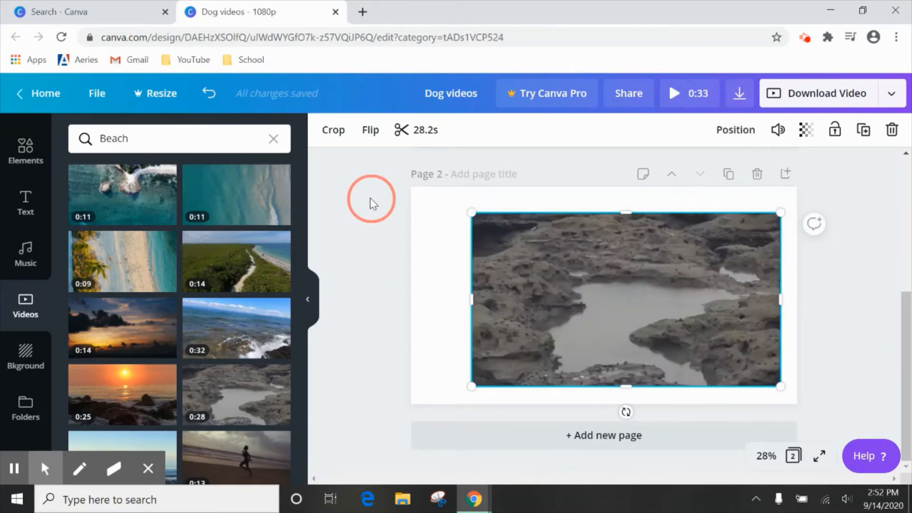
Step: Trim the end of the beach video on page 2 so that the clip lasts 3.0 seconds
{"action": "left_click", "coordinate": [424, 133]}
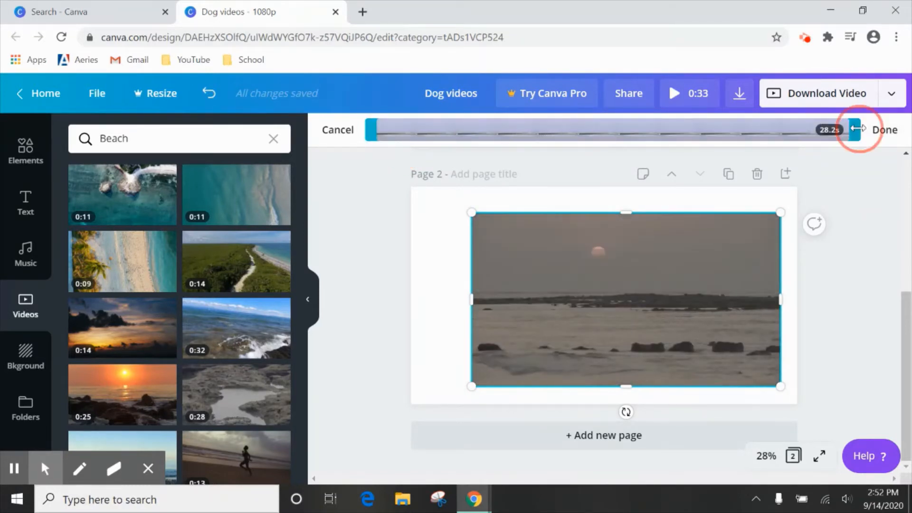
{"action": "left_click_drag", "start_coordinate": [839, 129], "coordinate": [735, 131]}
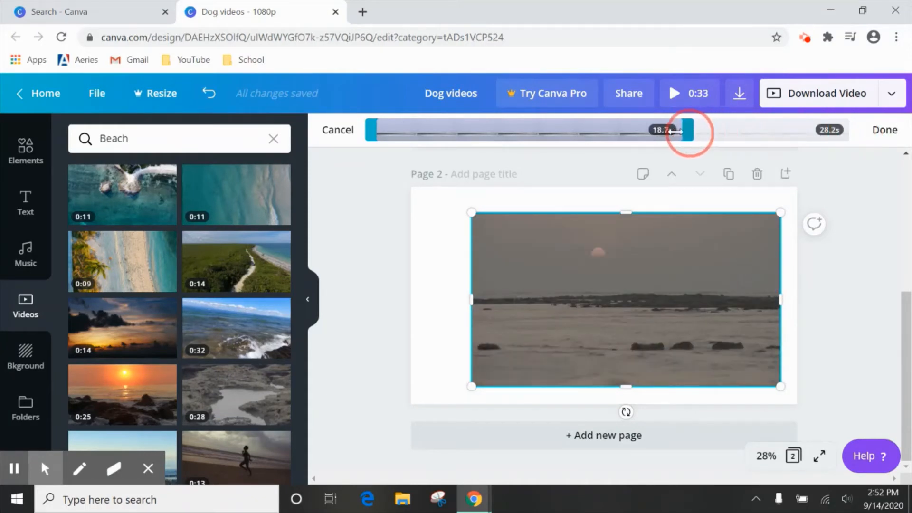
{"action": "left_click_drag", "start_coordinate": [514, 132], "coordinate": [426, 135]}
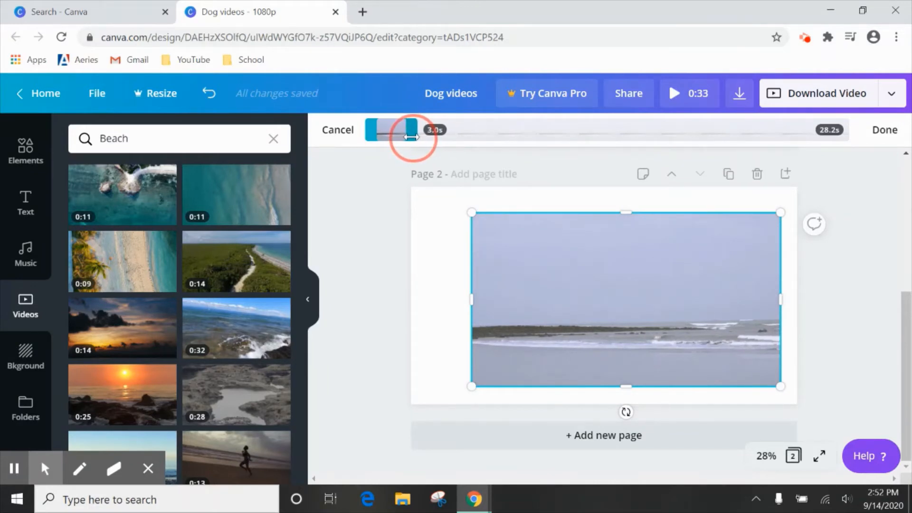
{"action": "left_click", "coordinate": [385, 315]}
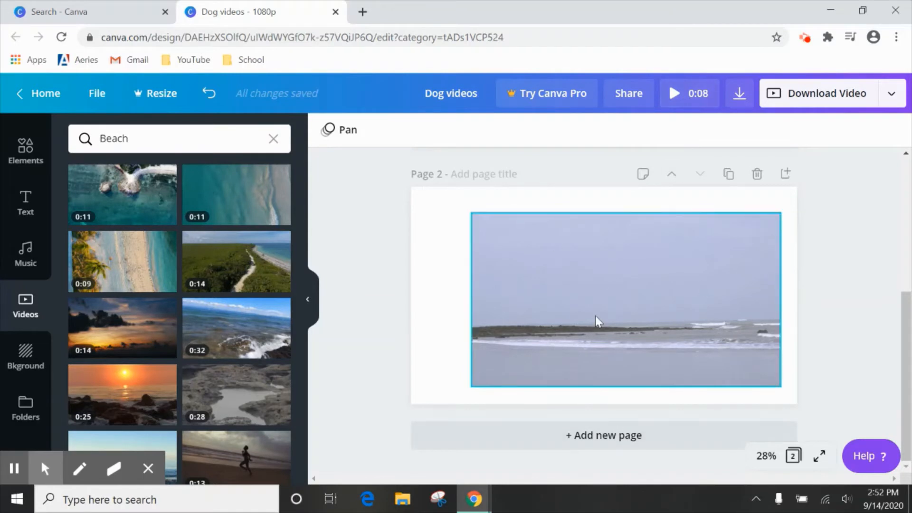
Step: Set the timing of page 1, the BEACH page, to 3.0 seconds
{"action": "scroll", "coordinate": [595, 315], "scroll_direction": "up", "scroll_amount": 5}
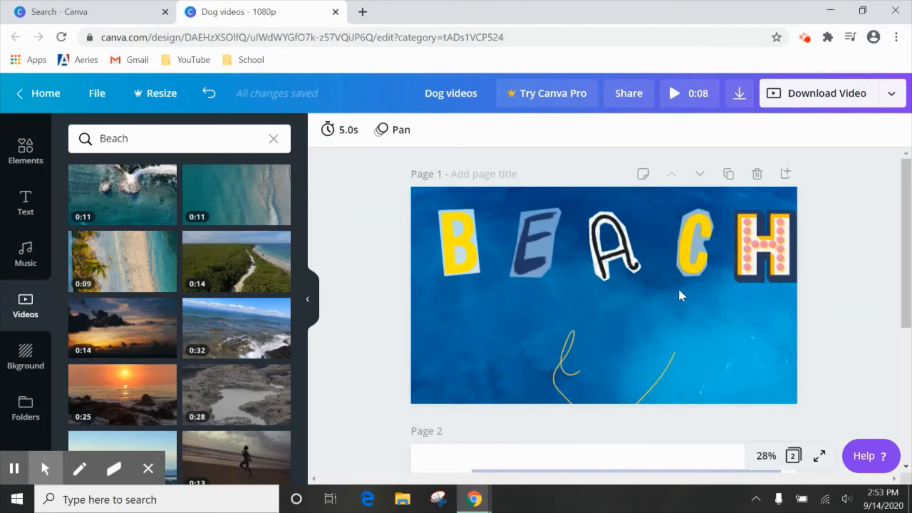
{"action": "left_click", "coordinate": [345, 133]}
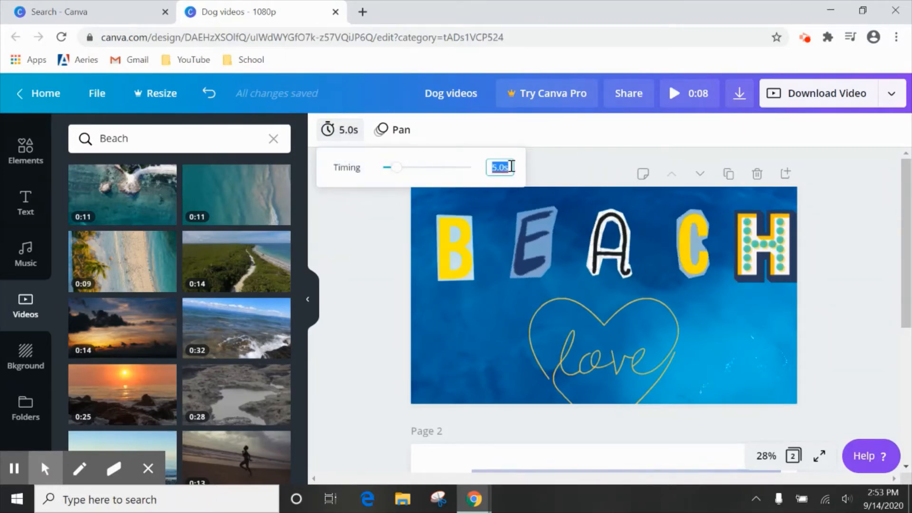
{"action": "type", "text": "3"}
{"action": "key", "text": "Return"}
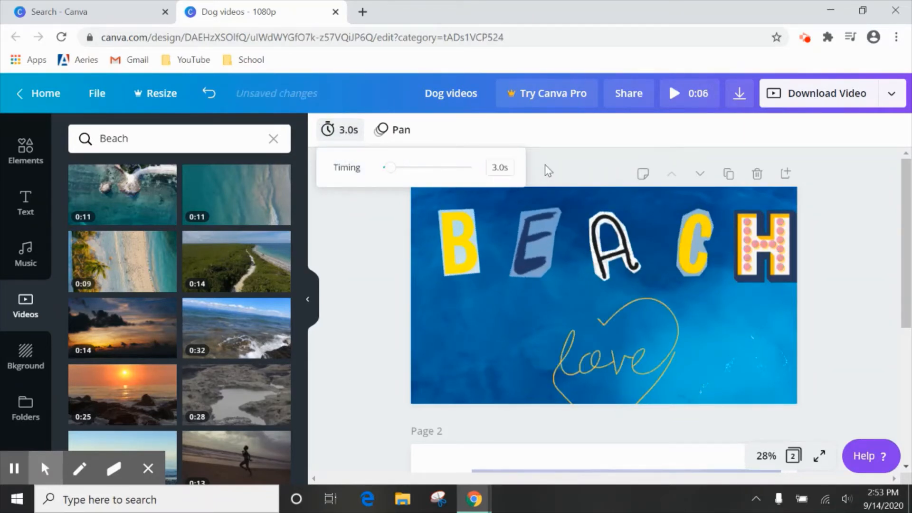
{"action": "left_click", "coordinate": [373, 294]}
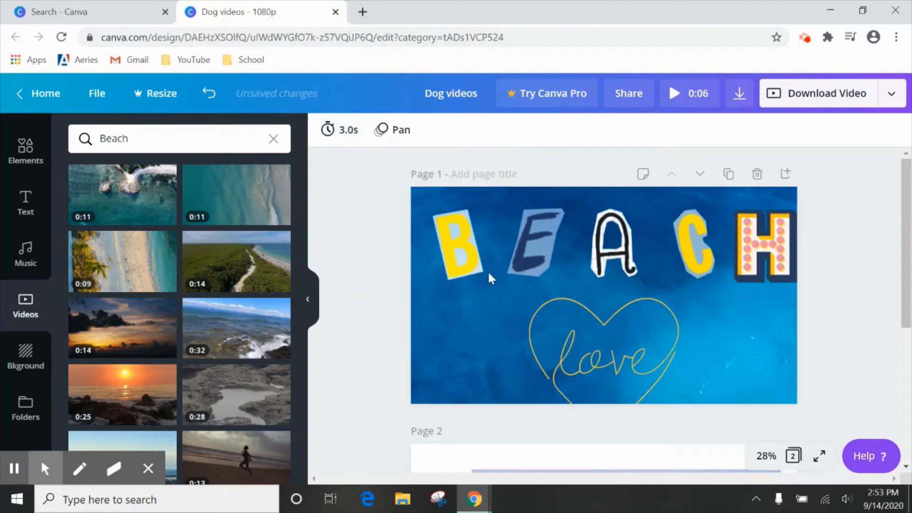
Step: Add the free "Morning Snowflake" track from the Piano music category to the design
{"action": "scroll", "coordinate": [488, 275], "scroll_direction": "down", "scroll_amount": 5}
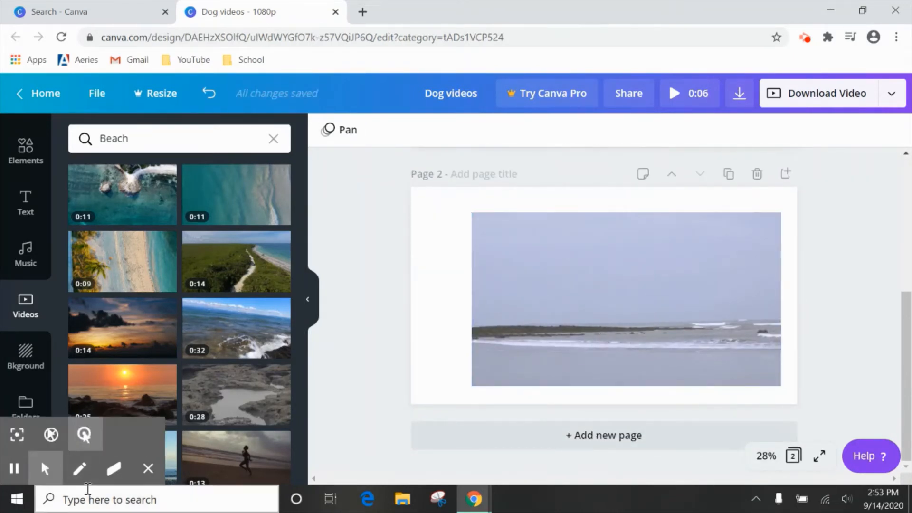
{"action": "left_click", "coordinate": [14, 470]}
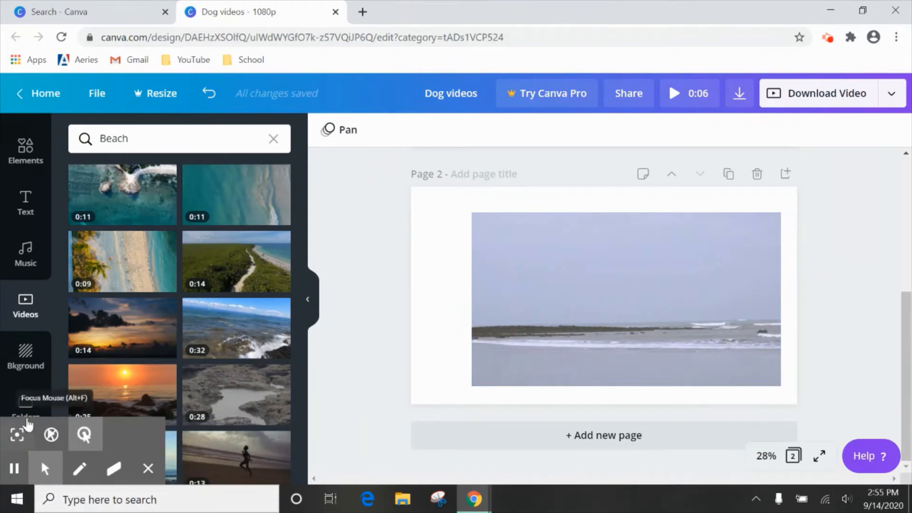
{"action": "left_click", "coordinate": [27, 257]}
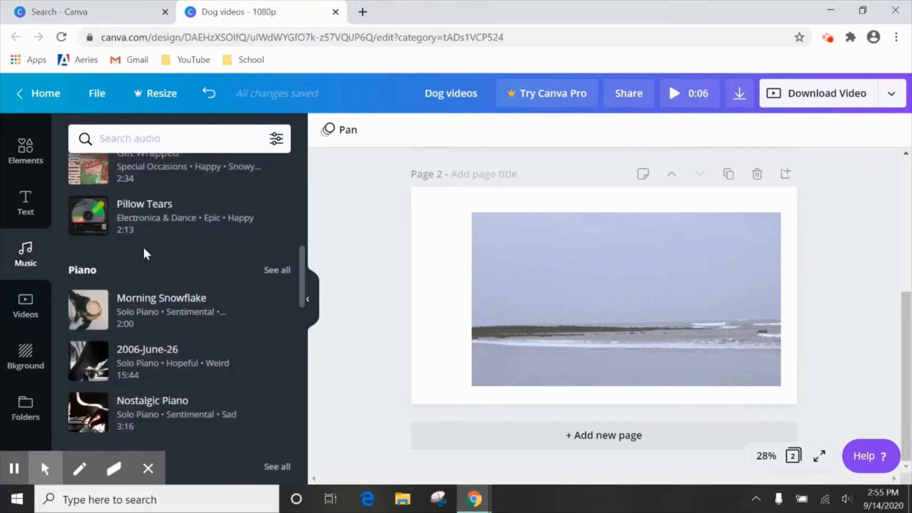
{"action": "scroll", "coordinate": [147, 244], "scroll_direction": "up", "scroll_amount": 5}
{"action": "scroll", "coordinate": [196, 241], "scroll_direction": "down", "scroll_amount": 5}
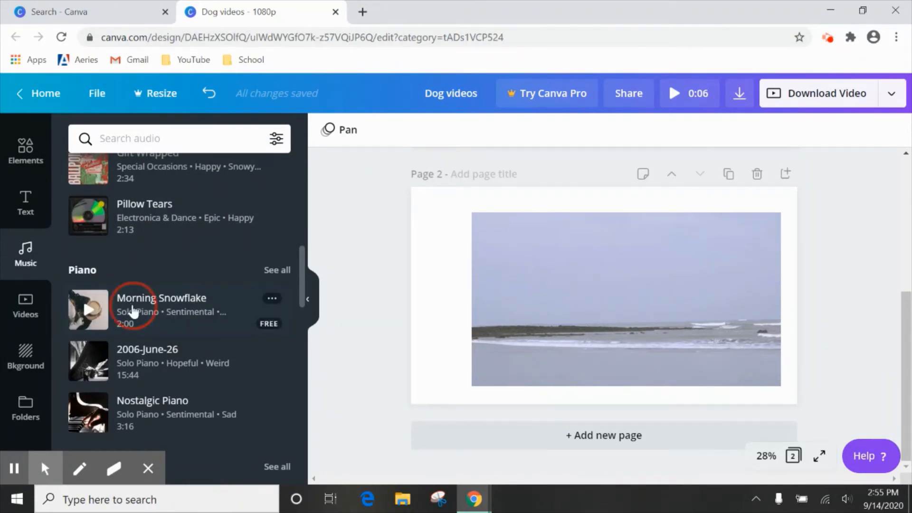
{"action": "left_click_drag", "start_coordinate": [134, 311], "coordinate": [578, 357]}
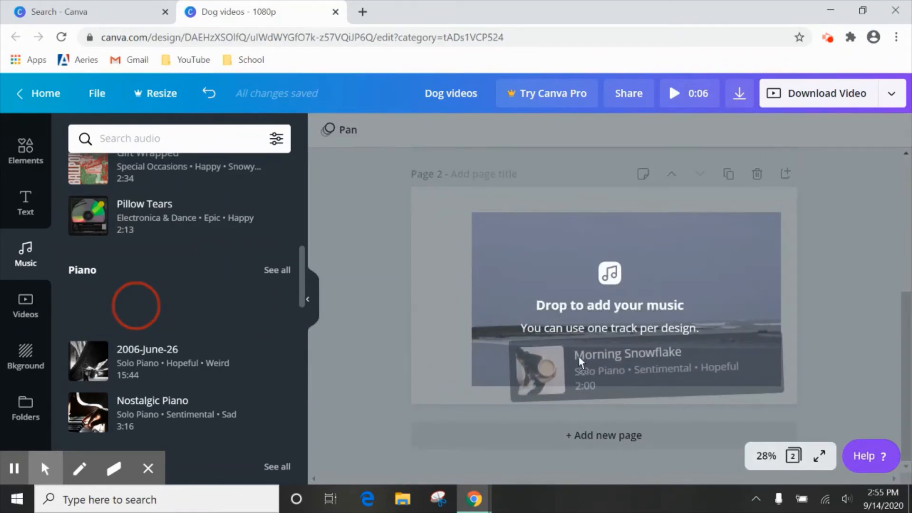
Step: Drop the "Morning Snowflake" track onto page 2 and pause its playback
{"action": "left_click_drag", "start_coordinate": [578, 357], "coordinate": [565, 330]}
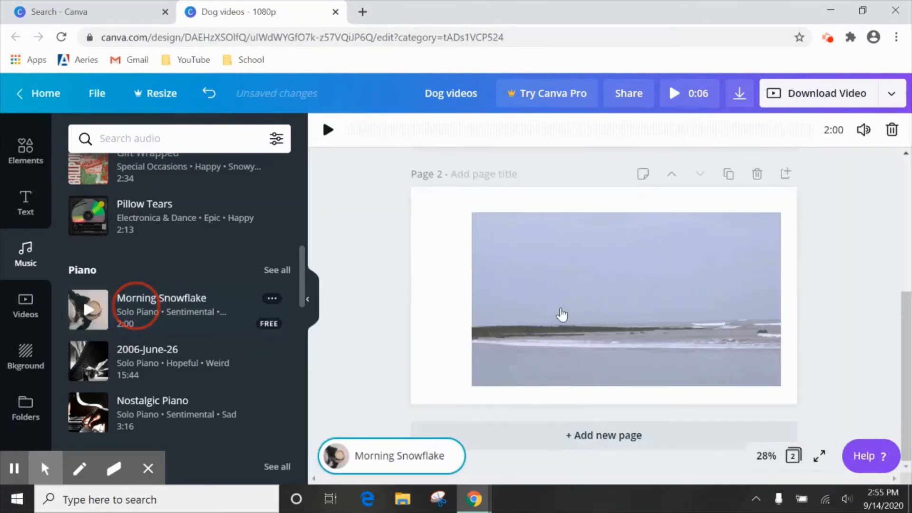
{"action": "scroll", "coordinate": [554, 306], "scroll_direction": "up", "scroll_amount": 5}
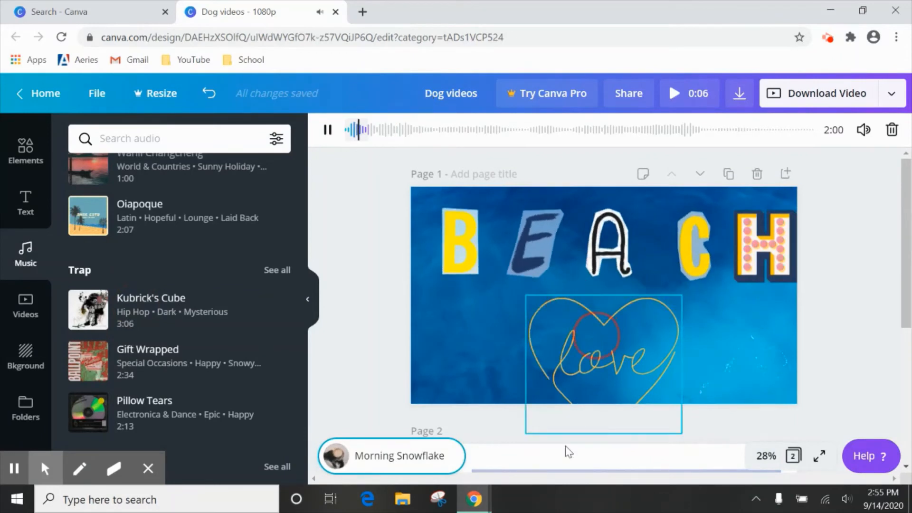
{"action": "left_click", "coordinate": [327, 138]}
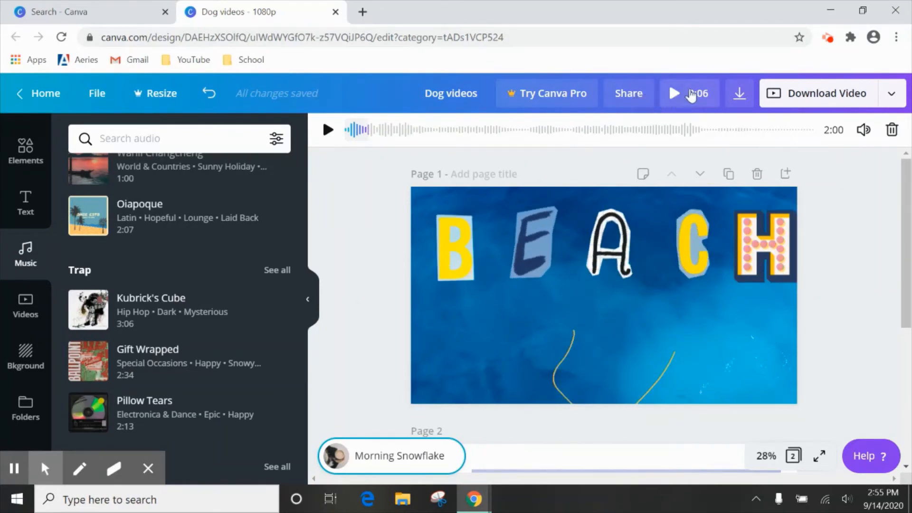
Step: Play the two-page design with its music in the preview, and close the preview
{"action": "left_click", "coordinate": [687, 95]}
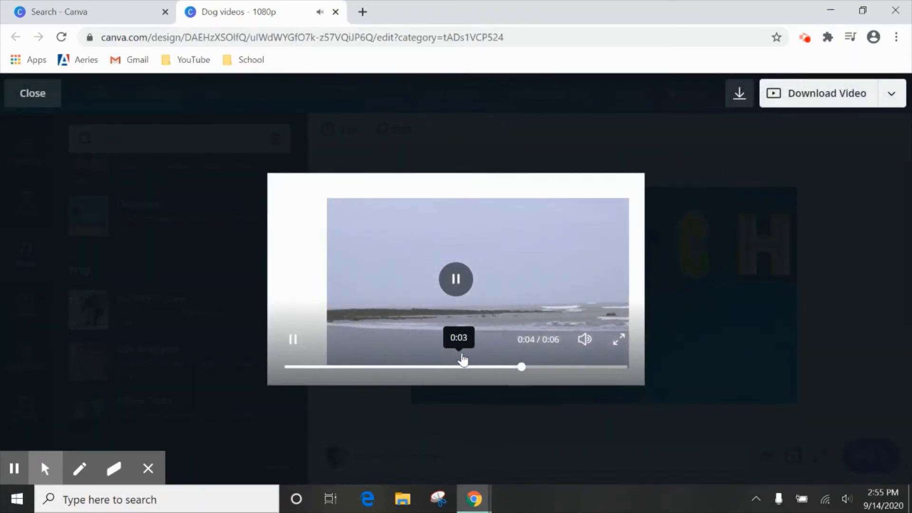
{"action": "left_click", "coordinate": [816, 357]}
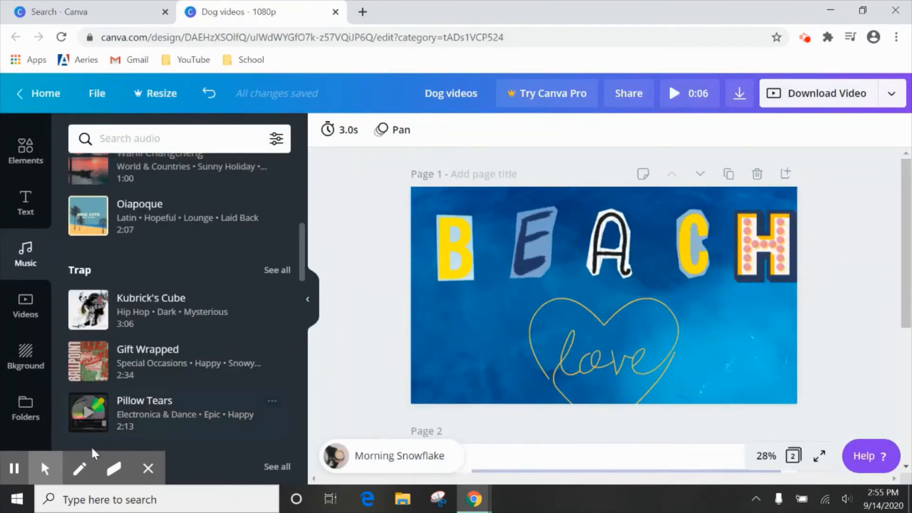
{"action": "left_click", "coordinate": [14, 469]}
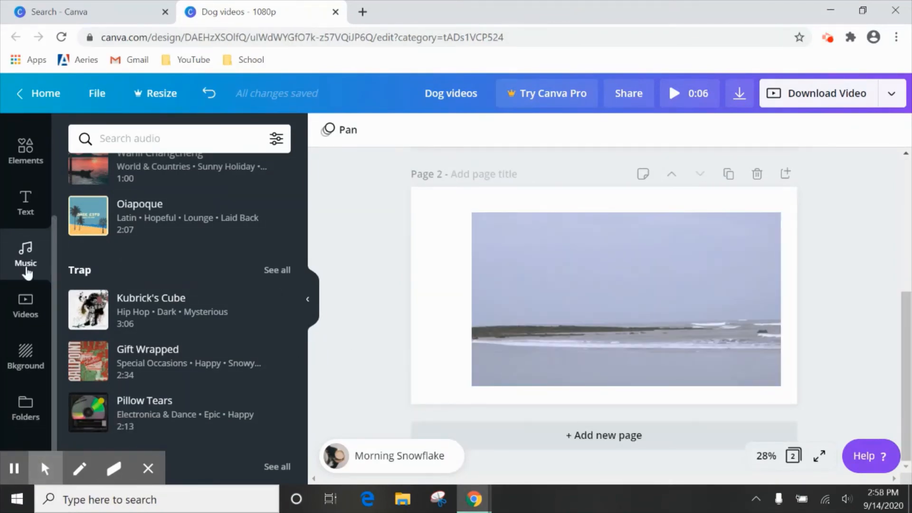
Step: Search the elements library for "Stickers water"
{"action": "left_click", "coordinate": [29, 161]}
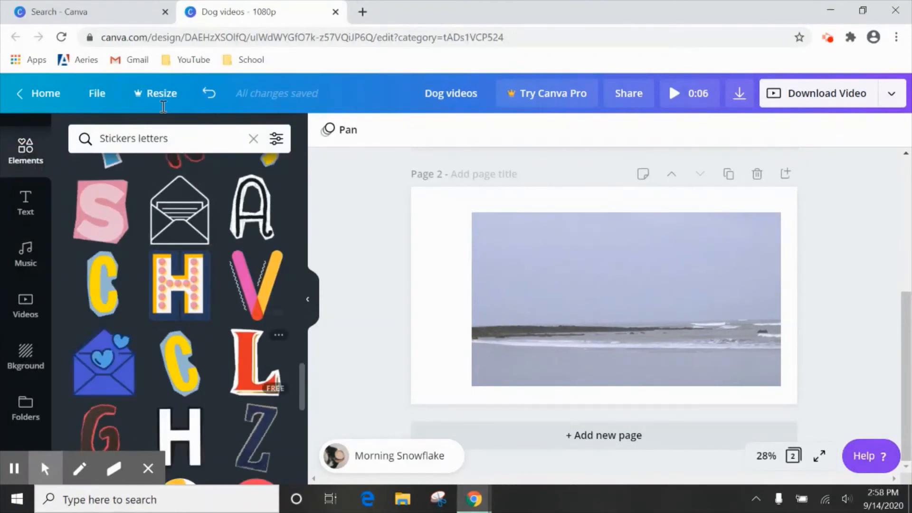
{"action": "left_click", "coordinate": [177, 137]}
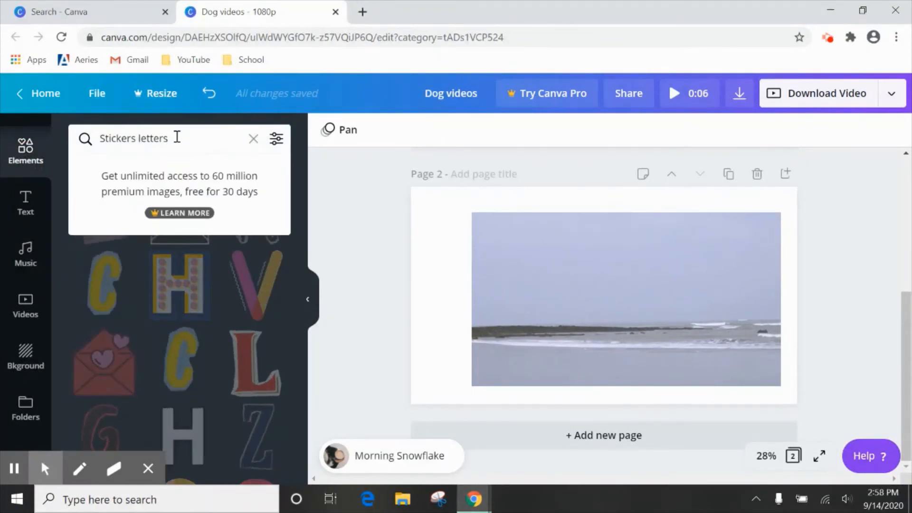
{"action": "key", "text": "BackSpace"}
{"action": "key", "text": "BackSpace"}
{"action": "key", "text": "BackSpace"}
{"action": "key", "text": "BackSpace"}
{"action": "type", "text": "wa"}
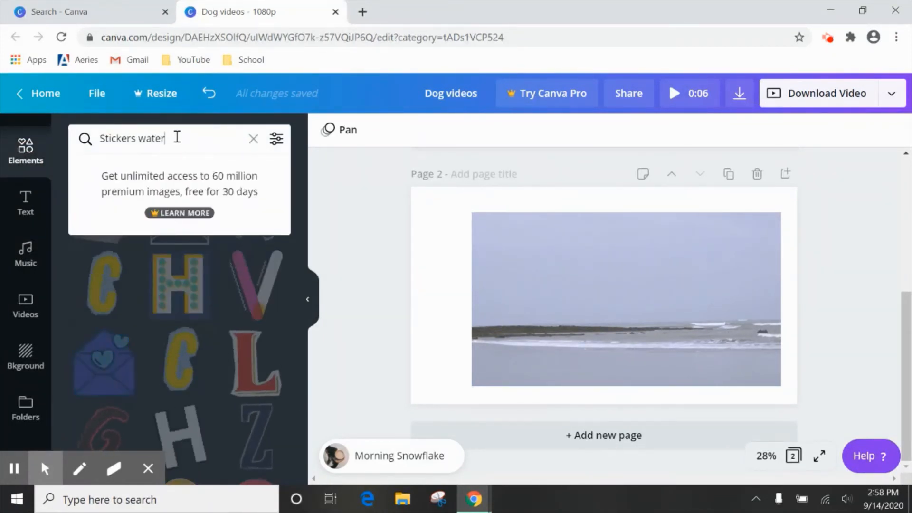
{"action": "key", "text": "Return"}
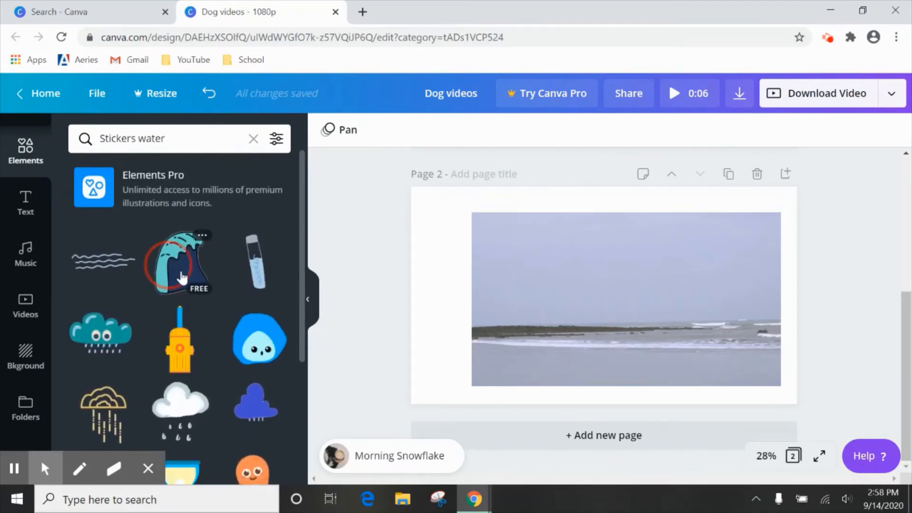
Step: Place the free teal wave sticker and the blue rain cloud sticker side by side over the beach video on page 2
{"action": "left_click_drag", "start_coordinate": [181, 276], "coordinate": [513, 256]}
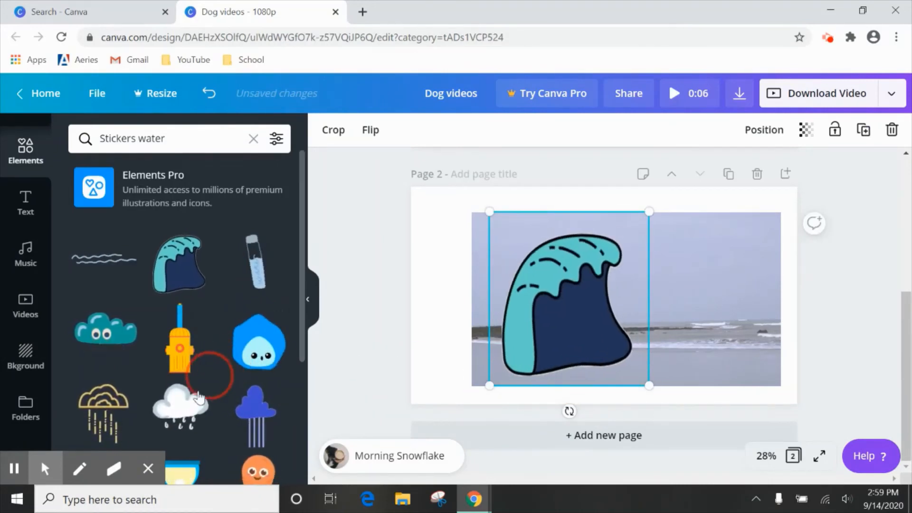
{"action": "scroll", "coordinate": [265, 419], "scroll_direction": "down", "scroll_amount": 4}
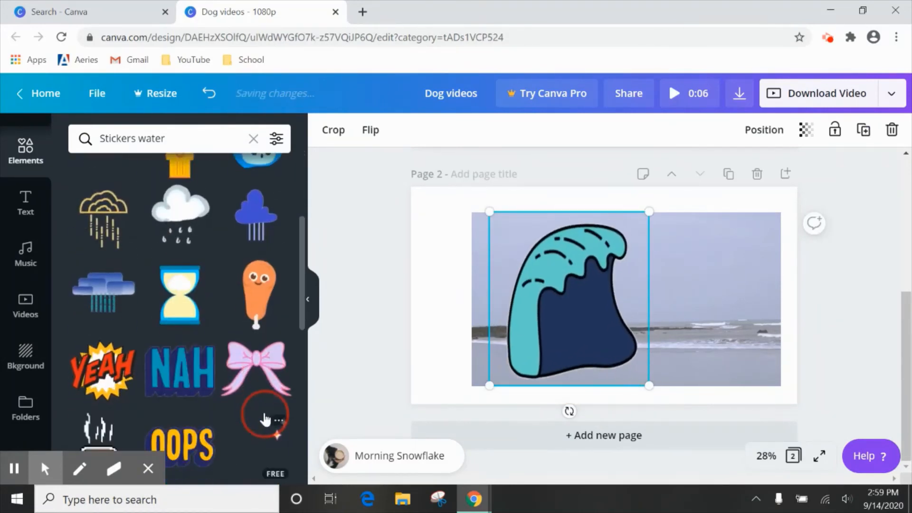
{"action": "left_click_drag", "start_coordinate": [124, 291], "coordinate": [671, 278]}
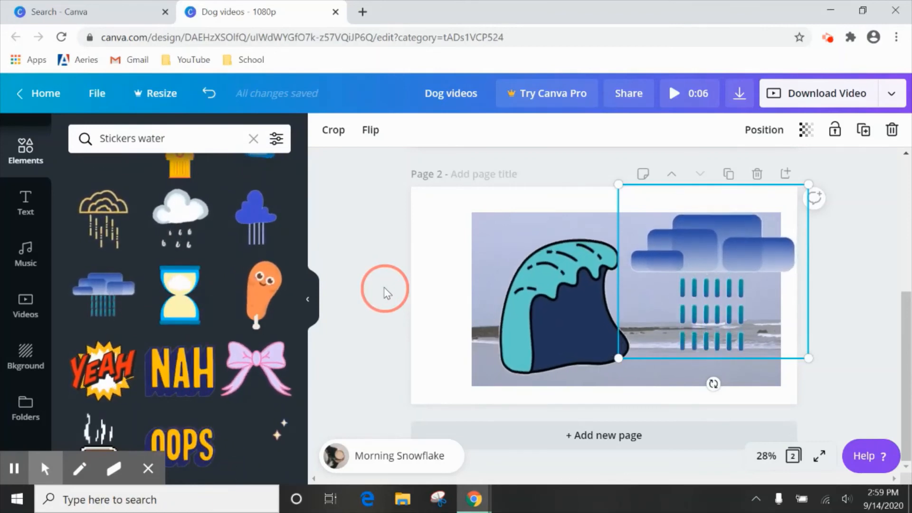
Step: Preview the design from page 1 with the wave and rain cloud stickers, and close the preview
{"action": "scroll", "coordinate": [385, 293], "scroll_direction": "up", "scroll_amount": 5}
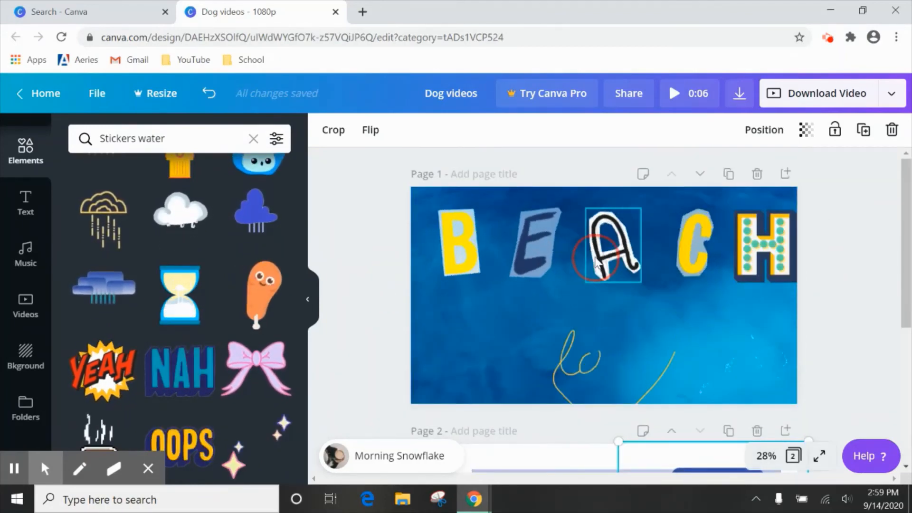
{"action": "left_click", "coordinate": [695, 97]}
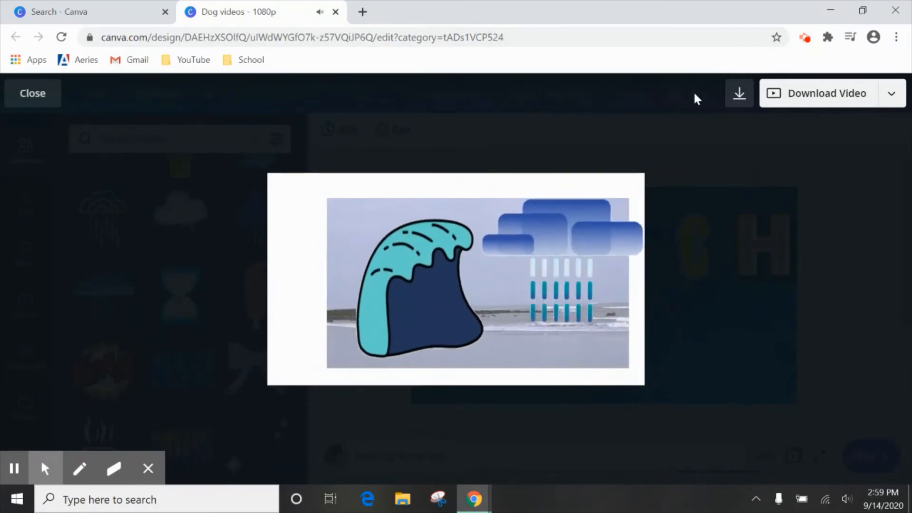
{"action": "left_click", "coordinate": [799, 332]}
Step: Move the beach video to the lower right corner of page 2 and enlarge it to fill the whole page
{"action": "scroll", "coordinate": [674, 306], "scroll_direction": "down", "scroll_amount": 5}
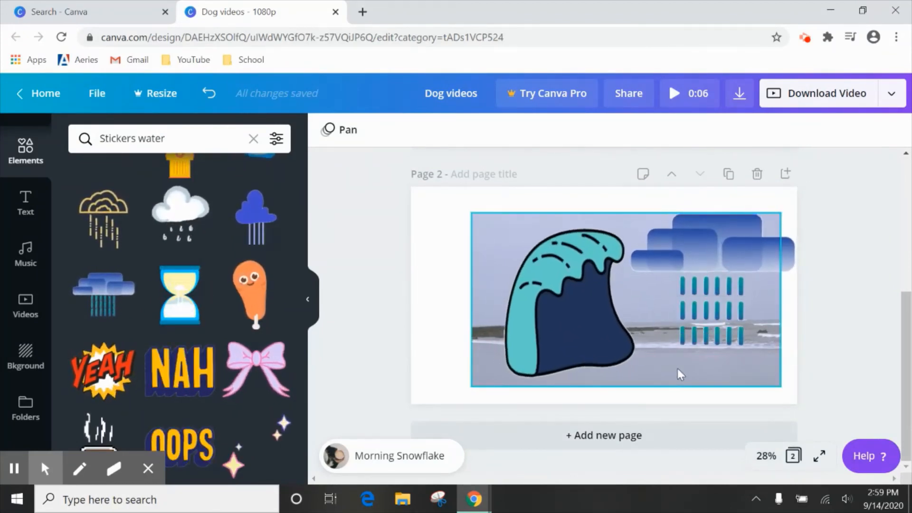
{"action": "left_click_drag", "start_coordinate": [677, 368], "coordinate": [687, 386]}
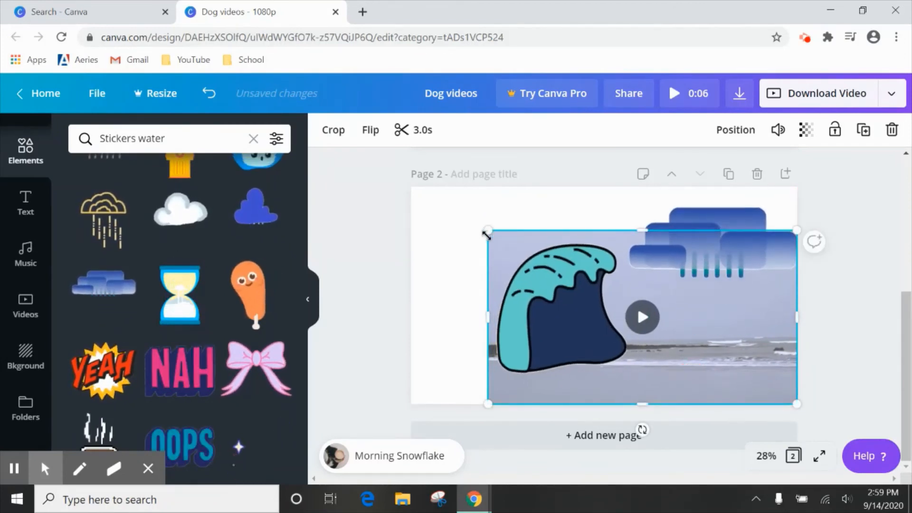
{"action": "left_click_drag", "start_coordinate": [484, 229], "coordinate": [411, 187]}
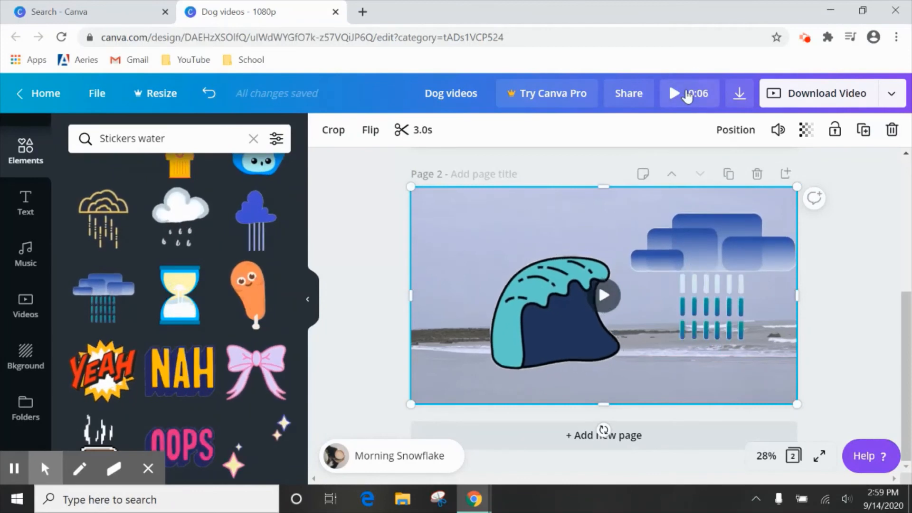
Step: Preview the design with the full-page video, and download all 2 pages as MP4 (high quality video)
{"action": "left_click", "coordinate": [688, 94]}
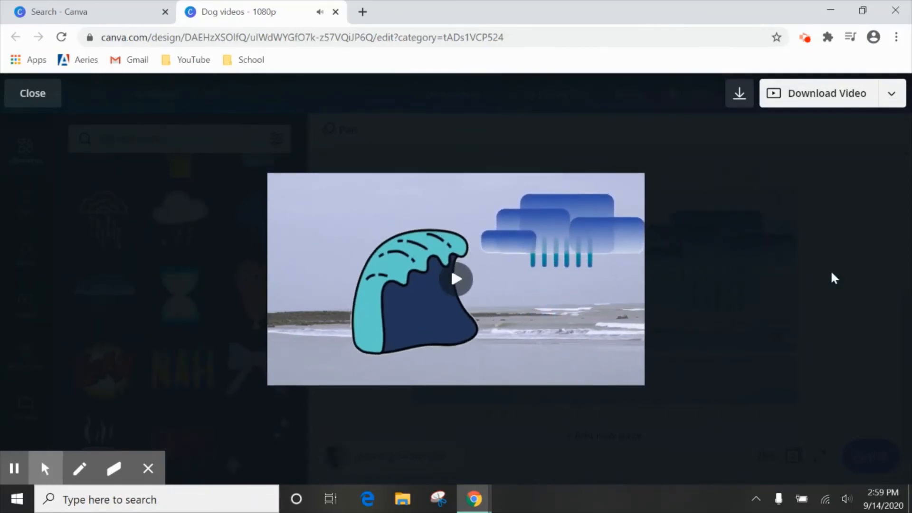
{"action": "left_click", "coordinate": [844, 275]}
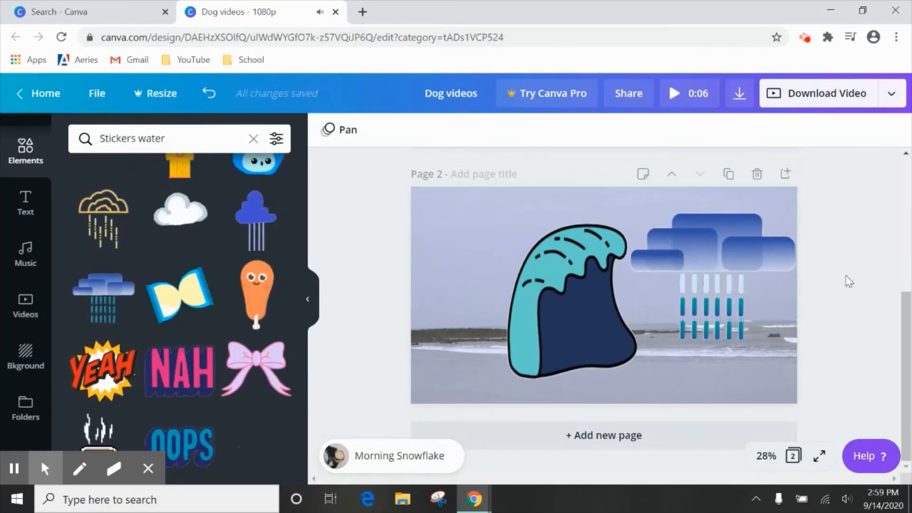
{"action": "left_click", "coordinate": [823, 94]}
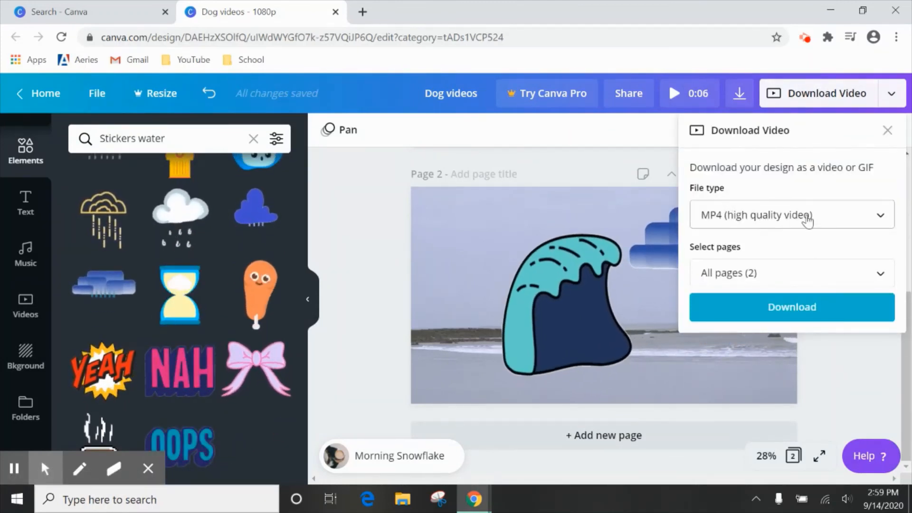
{"action": "left_click", "coordinate": [815, 317]}
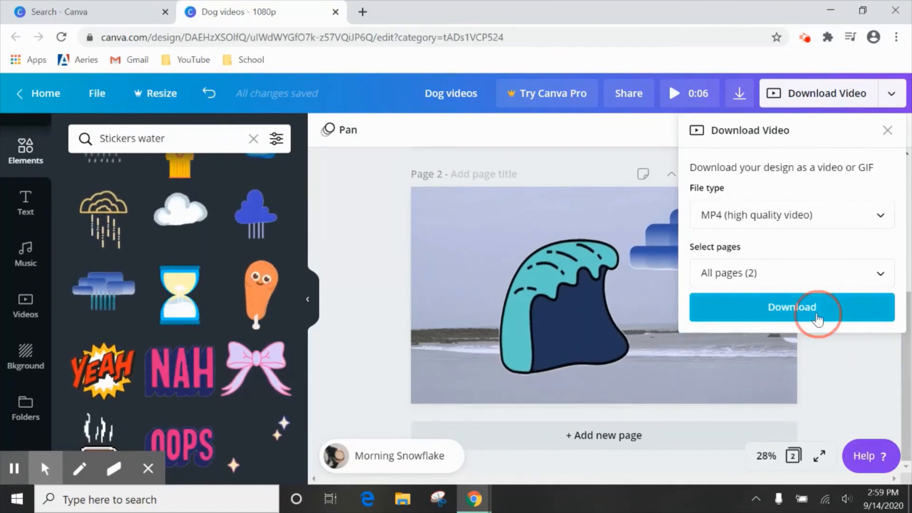